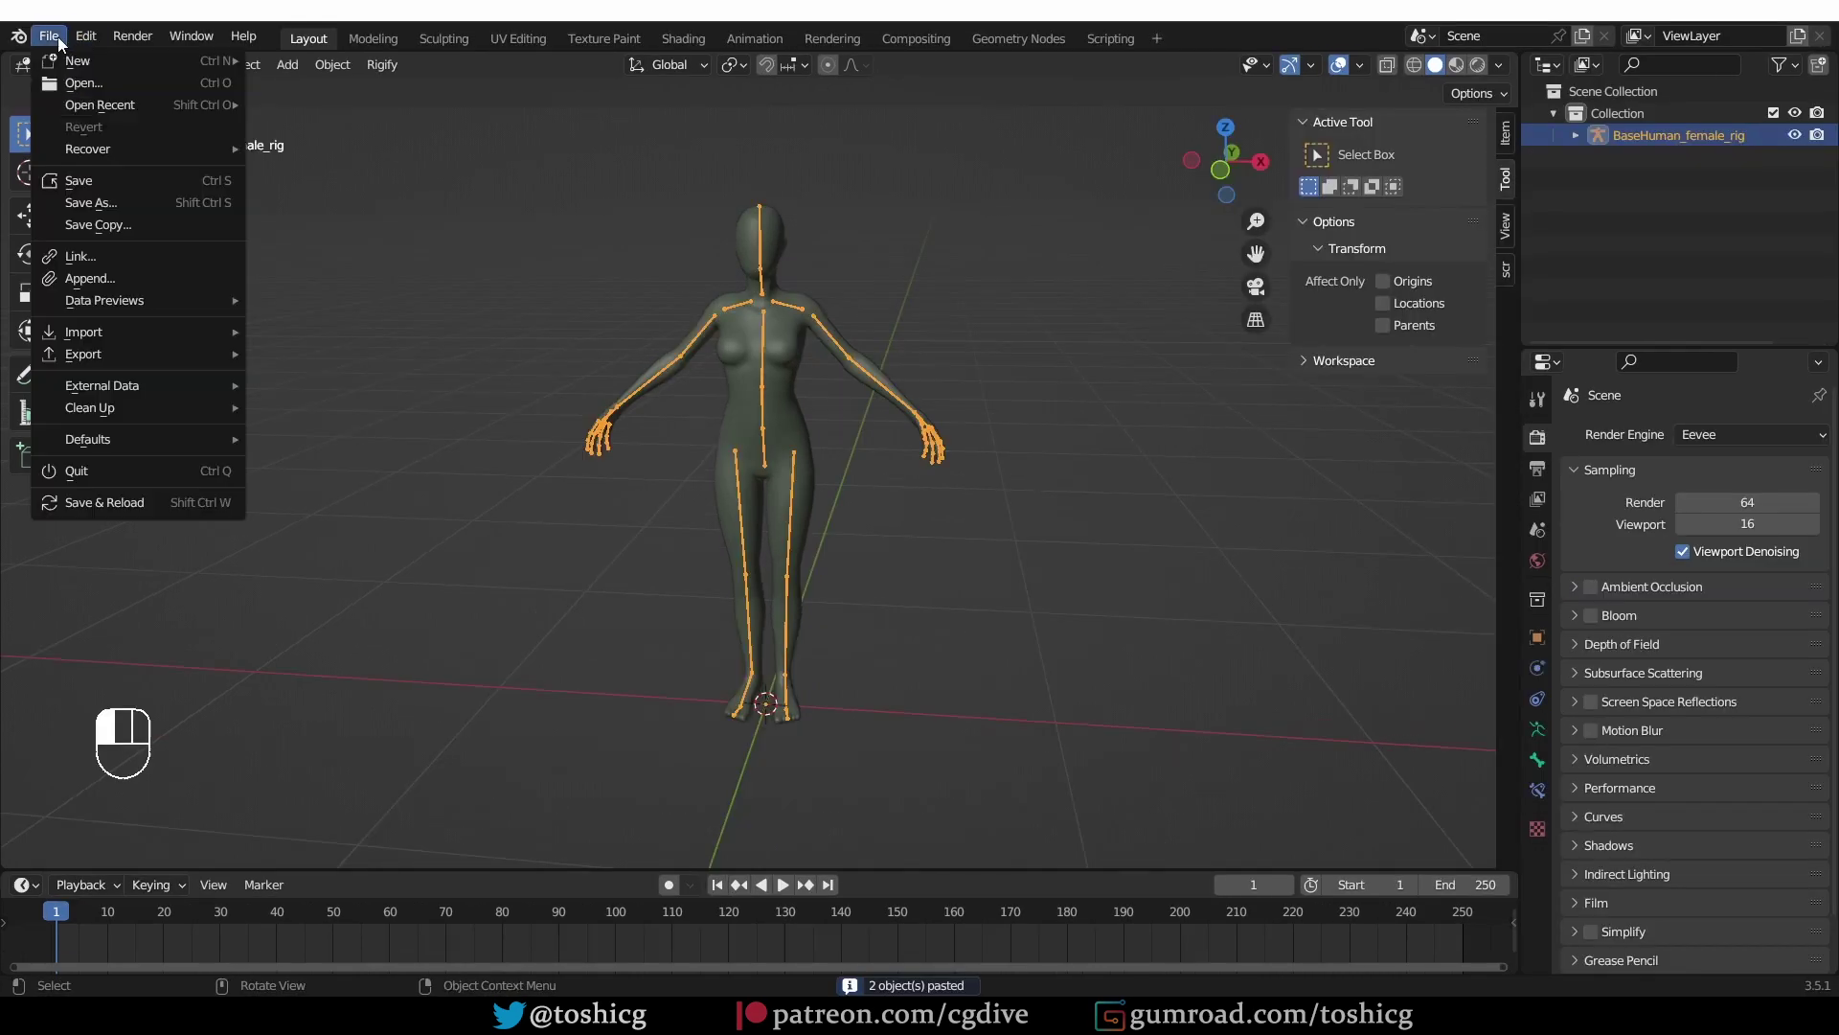
- Enable the Rigging: Easy Weight add-on found by searching 'easy', then select the body mesh
{"action": "left_click", "coordinate": [91, 500]}
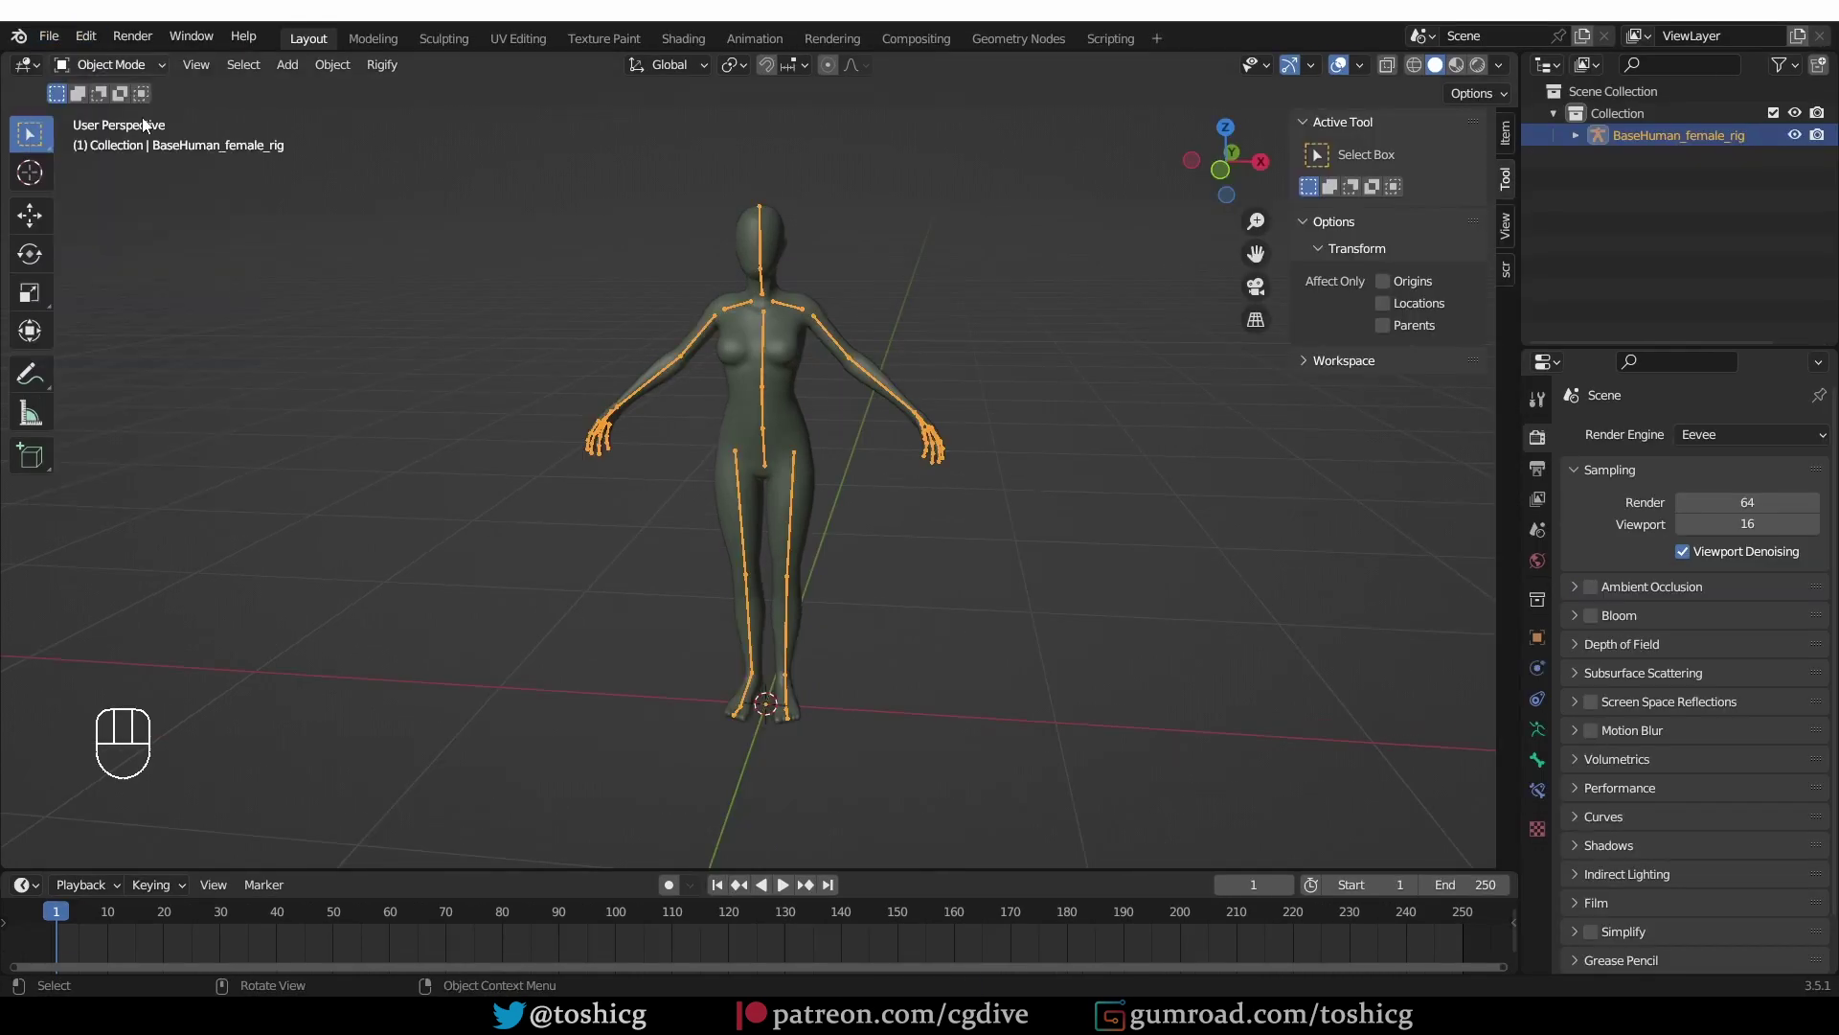
{"action": "left_click", "coordinate": [738, 185]}
{"action": "type", "text": "easy"}
{"action": "key", "text": "Return"}
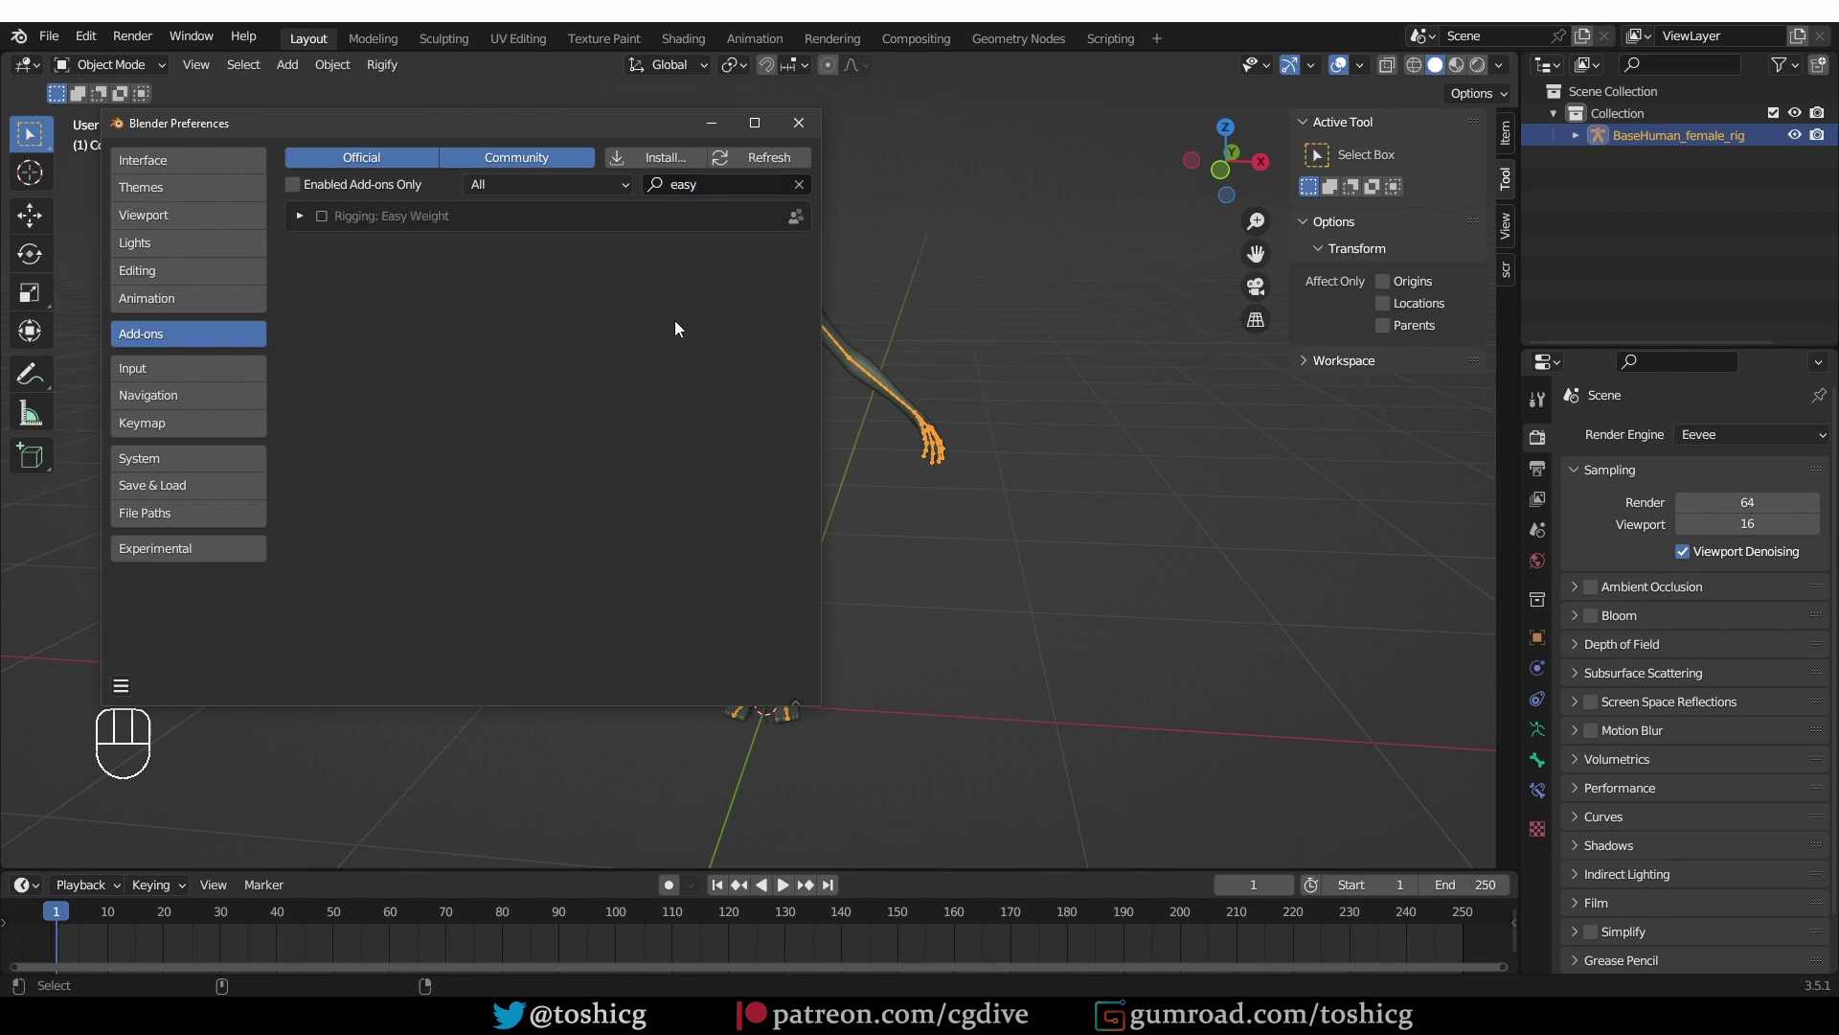
{"action": "left_click", "coordinate": [323, 217]}
{"action": "left_click", "coordinate": [798, 123]}
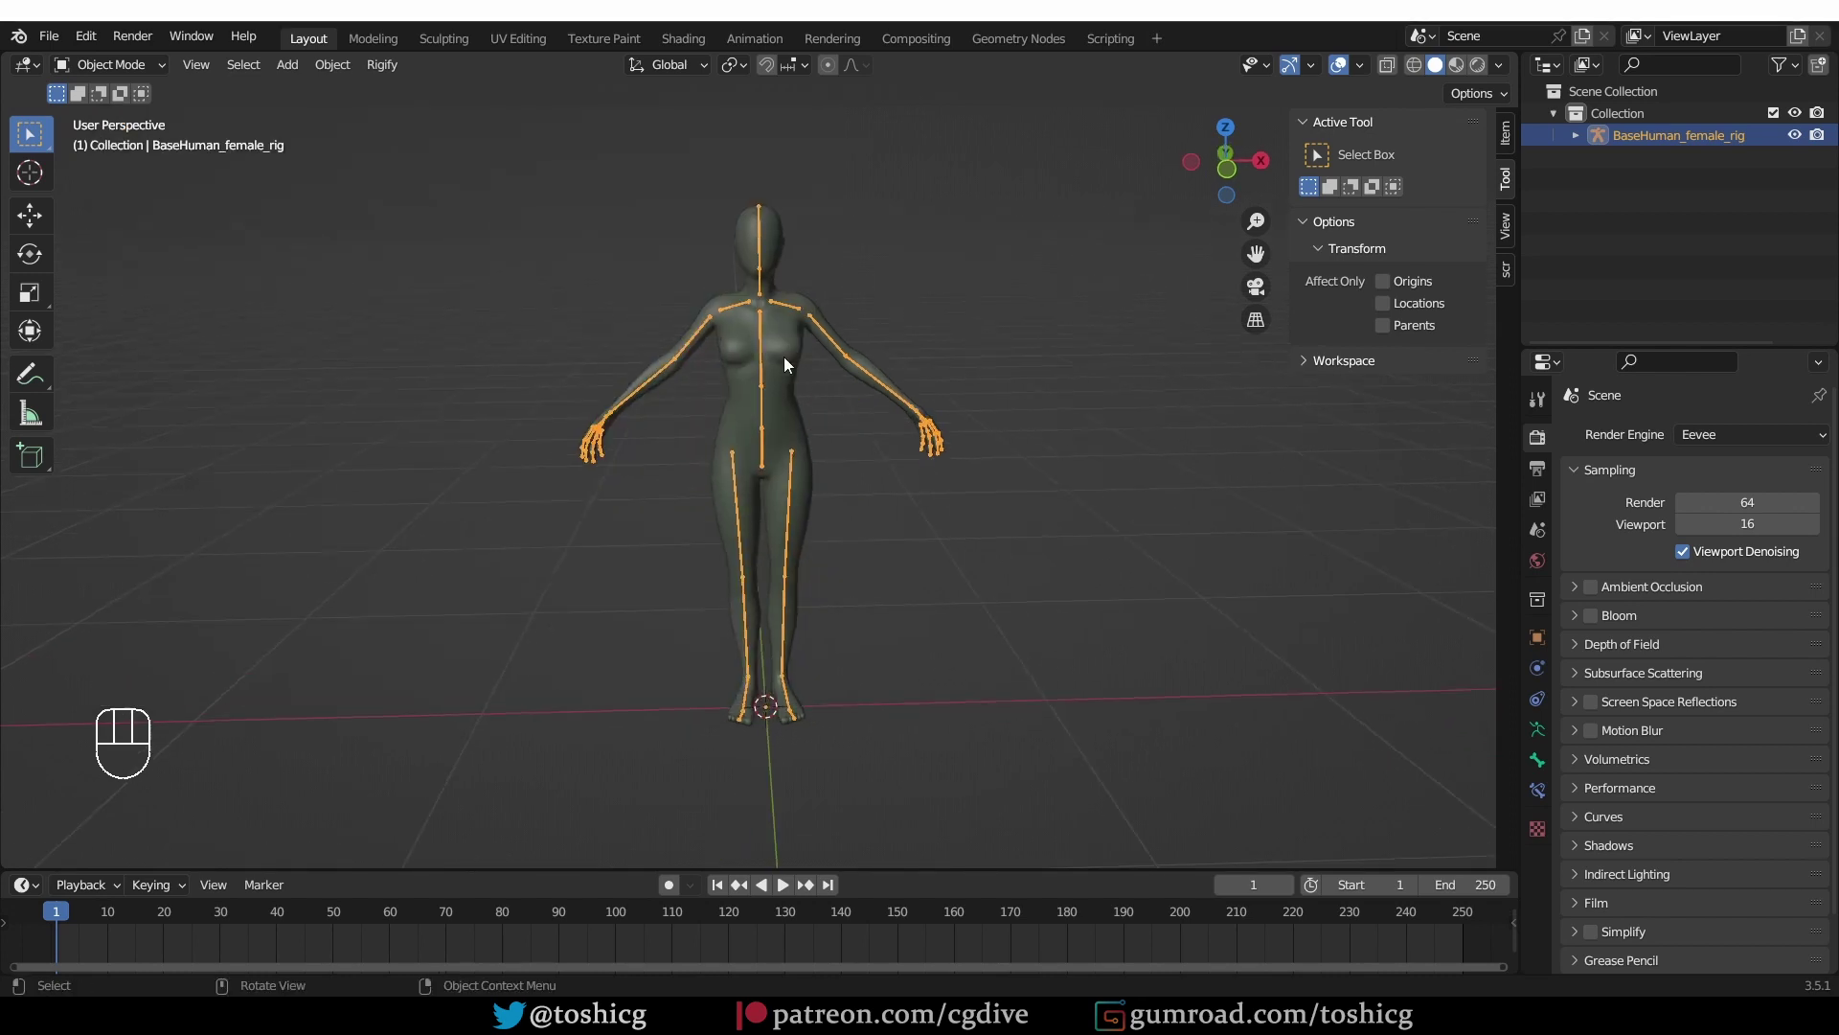
{"action": "left_click", "coordinate": [787, 349]}
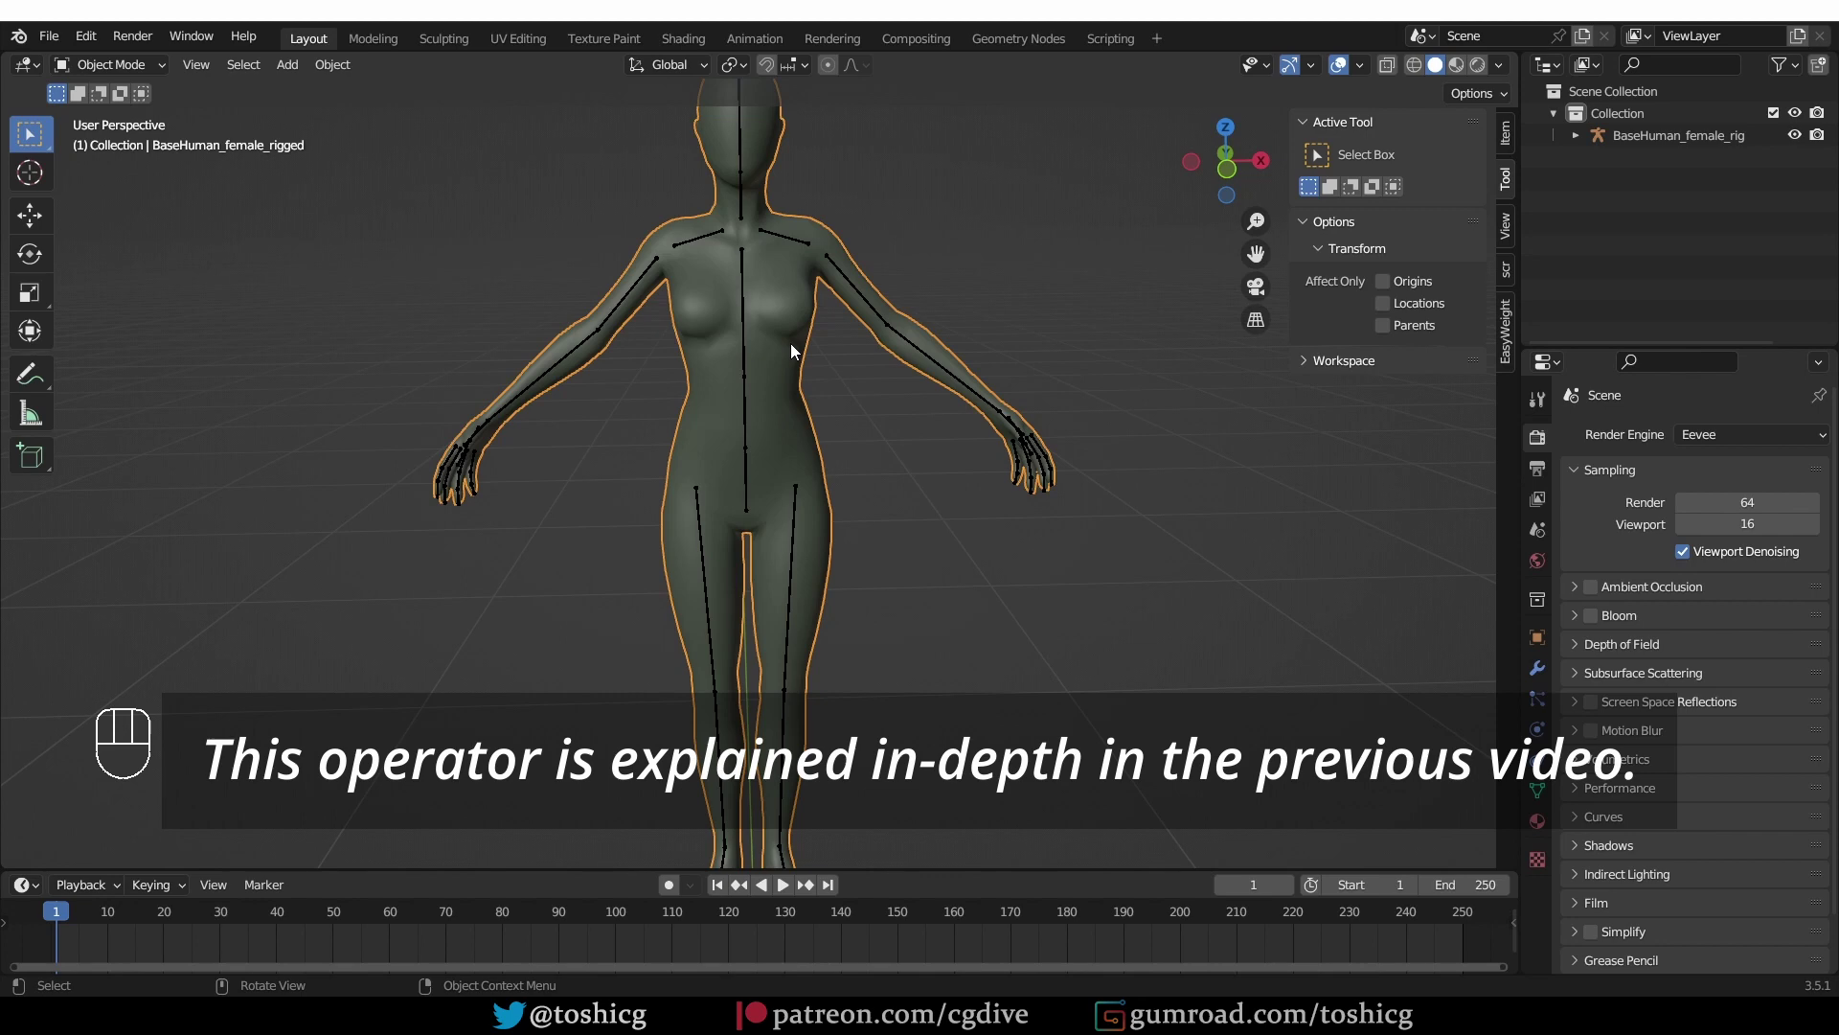
- Undo the previous change and switch the body mesh into Weight Paint Mode via F3 search
{"action": "key", "text": "ctrl+z"}
{"action": "key", "text": "ctrl+z"}
{"action": "key", "text": "Tab"}
{"action": "key", "text": "F3"}
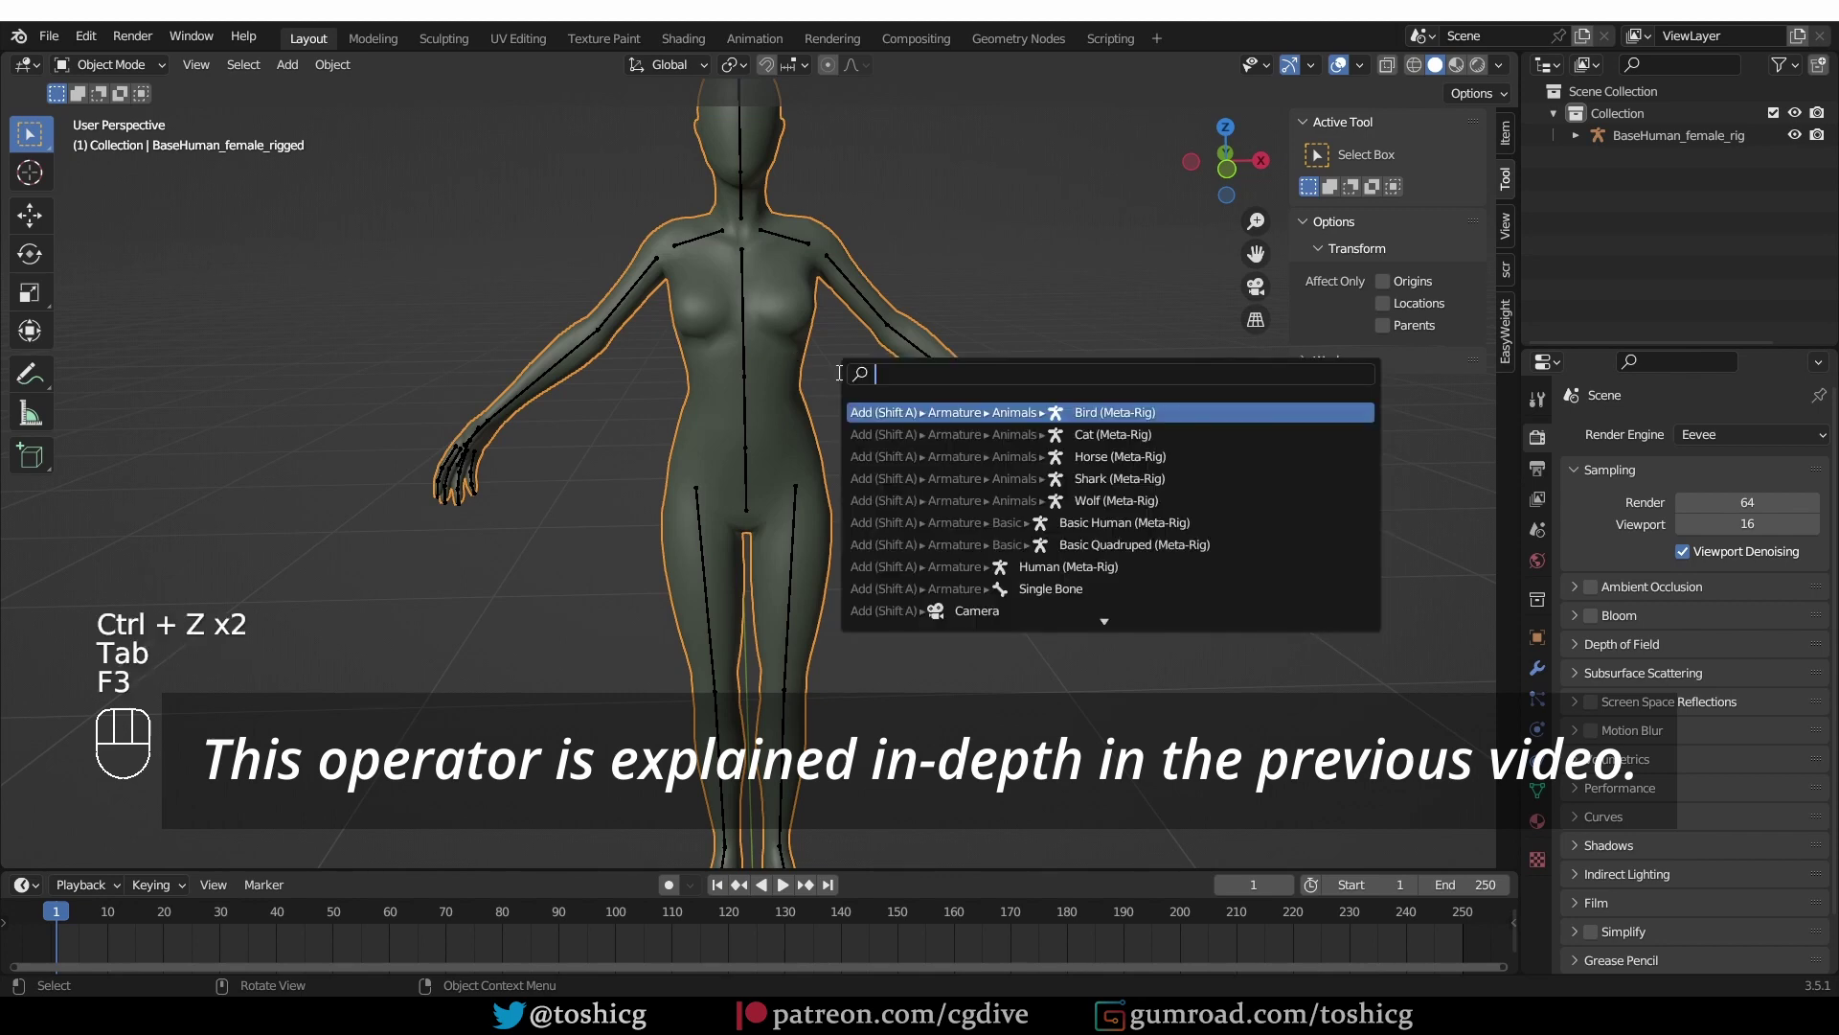
{"action": "type", "text": "weigh"}
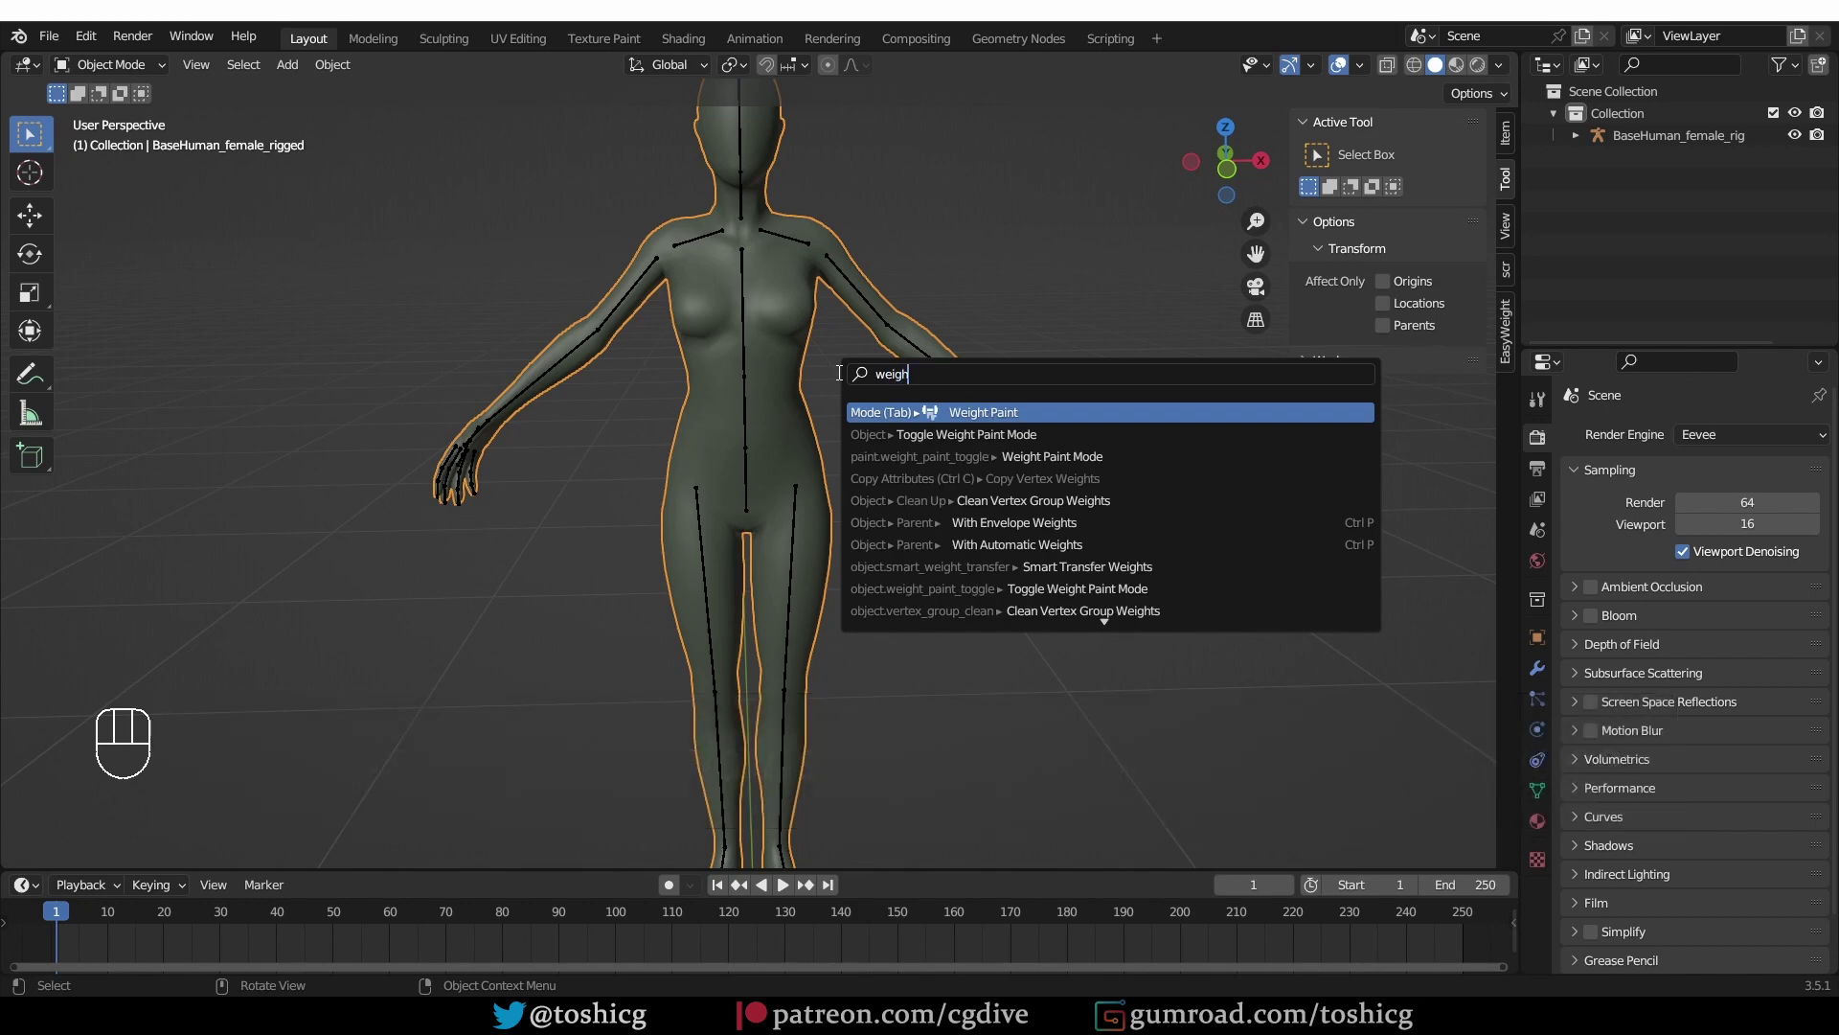
{"action": "type", "text": "t paint mode"}
{"action": "left_click", "coordinate": [1106, 457]}
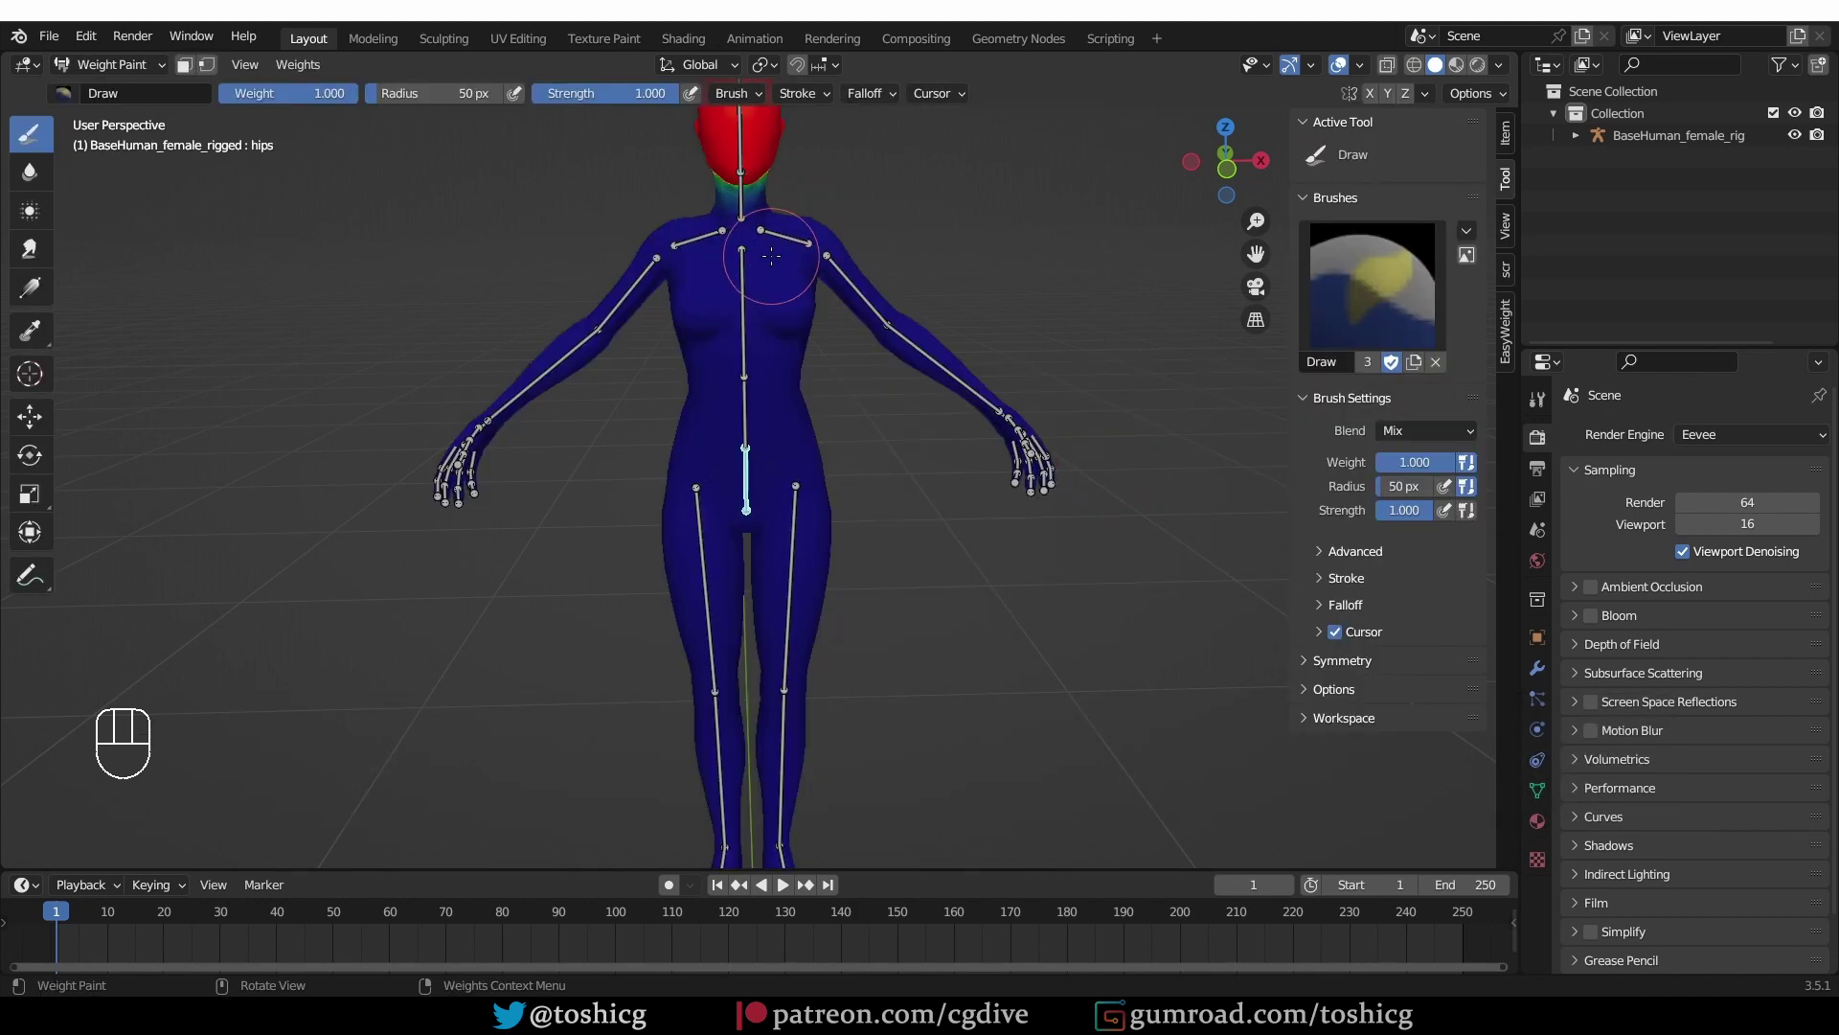
- Orbit around the figure and test what the Ctrl and Shift brush modifiers do
{"action": "middle_click_drag", "start_coordinate": [772, 256], "coordinate": [824, 299]}
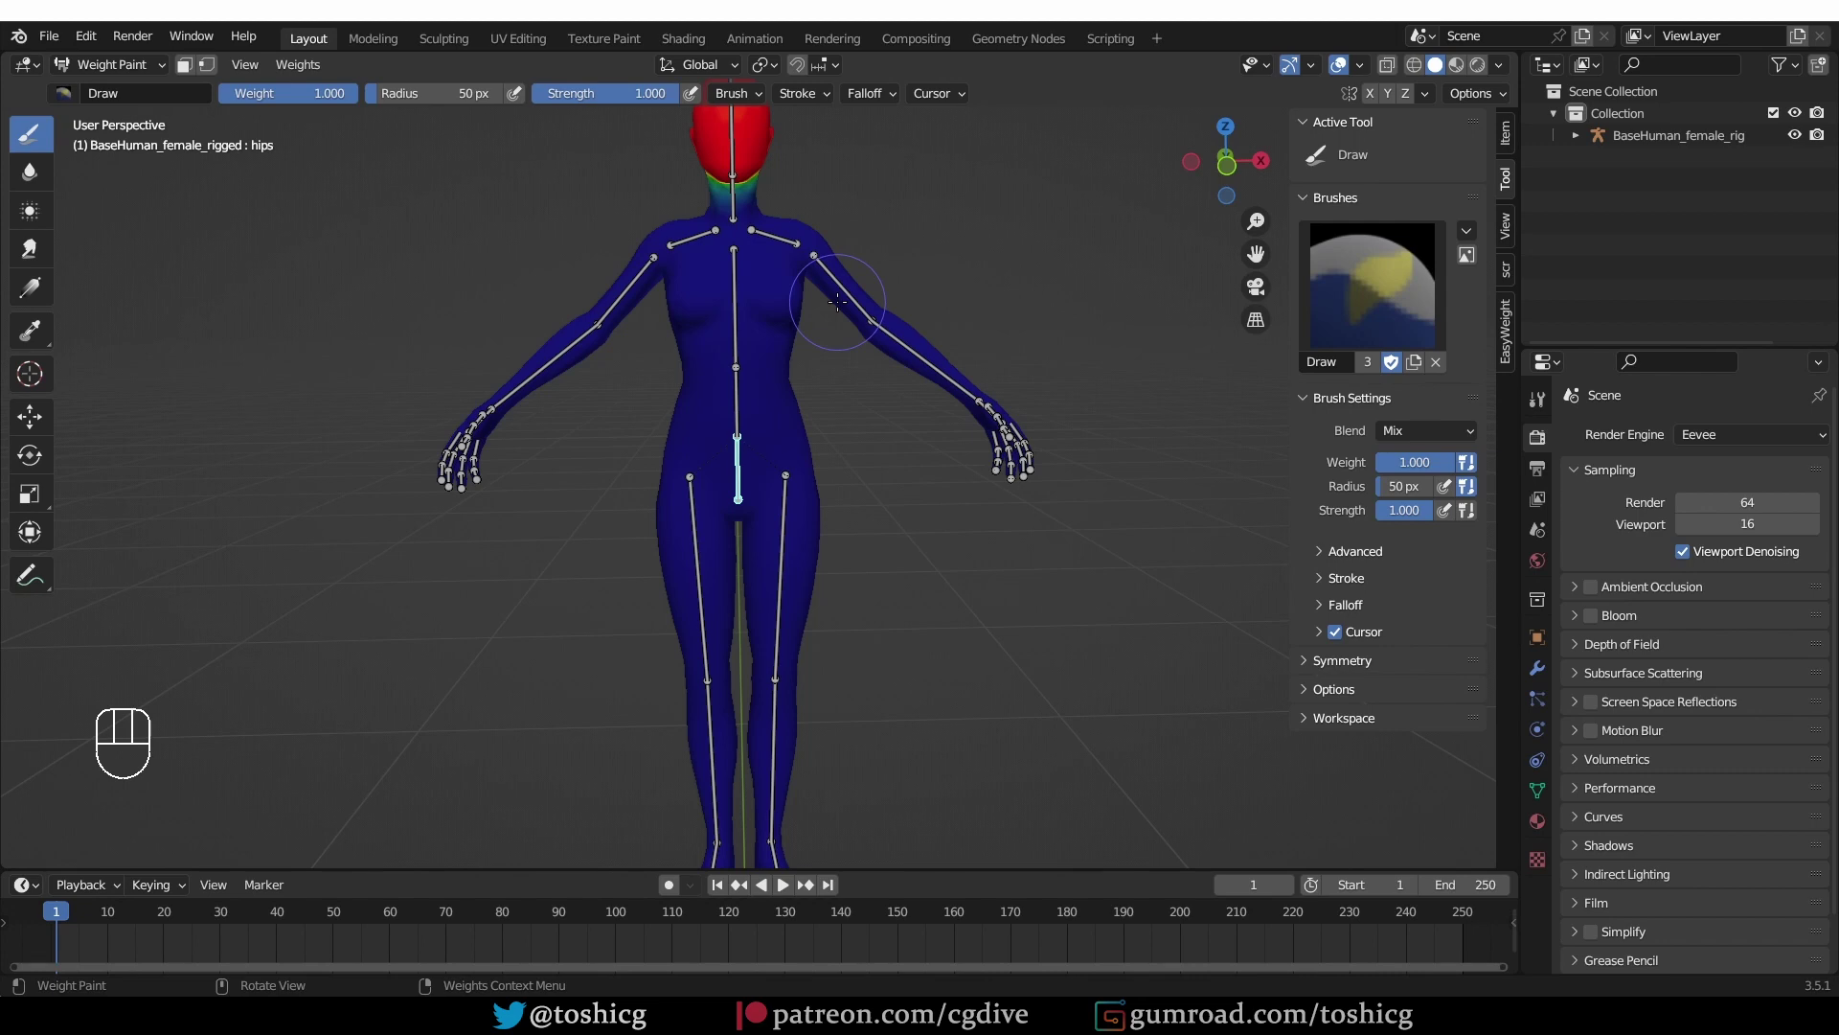
{"action": "key", "text": "ctrl"}
{"action": "key", "text": "ctrl+z"}
{"action": "key", "text": "shift"}
- Paint full red weight over the lower head, undoing a bad swirl, then switch to blurring
{"action": "middle_click_drag", "start_coordinate": [714, 343], "coordinate": [705, 362]}
{"action": "scroll", "coordinate": [705, 362], "scroll_direction": "up", "scroll_amount": 3}
{"action": "mouse_move", "coordinate": [705, 362]}
{"action": "left_mouse_down", "text": "ctrl"}
{"action": "mouse_move", "coordinate": [733, 388]}
{"action": "mouse_move", "coordinate": [661, 374]}
{"action": "mouse_move", "coordinate": [731, 310]}
{"action": "left_mouse_up", "text": "ctrl"}
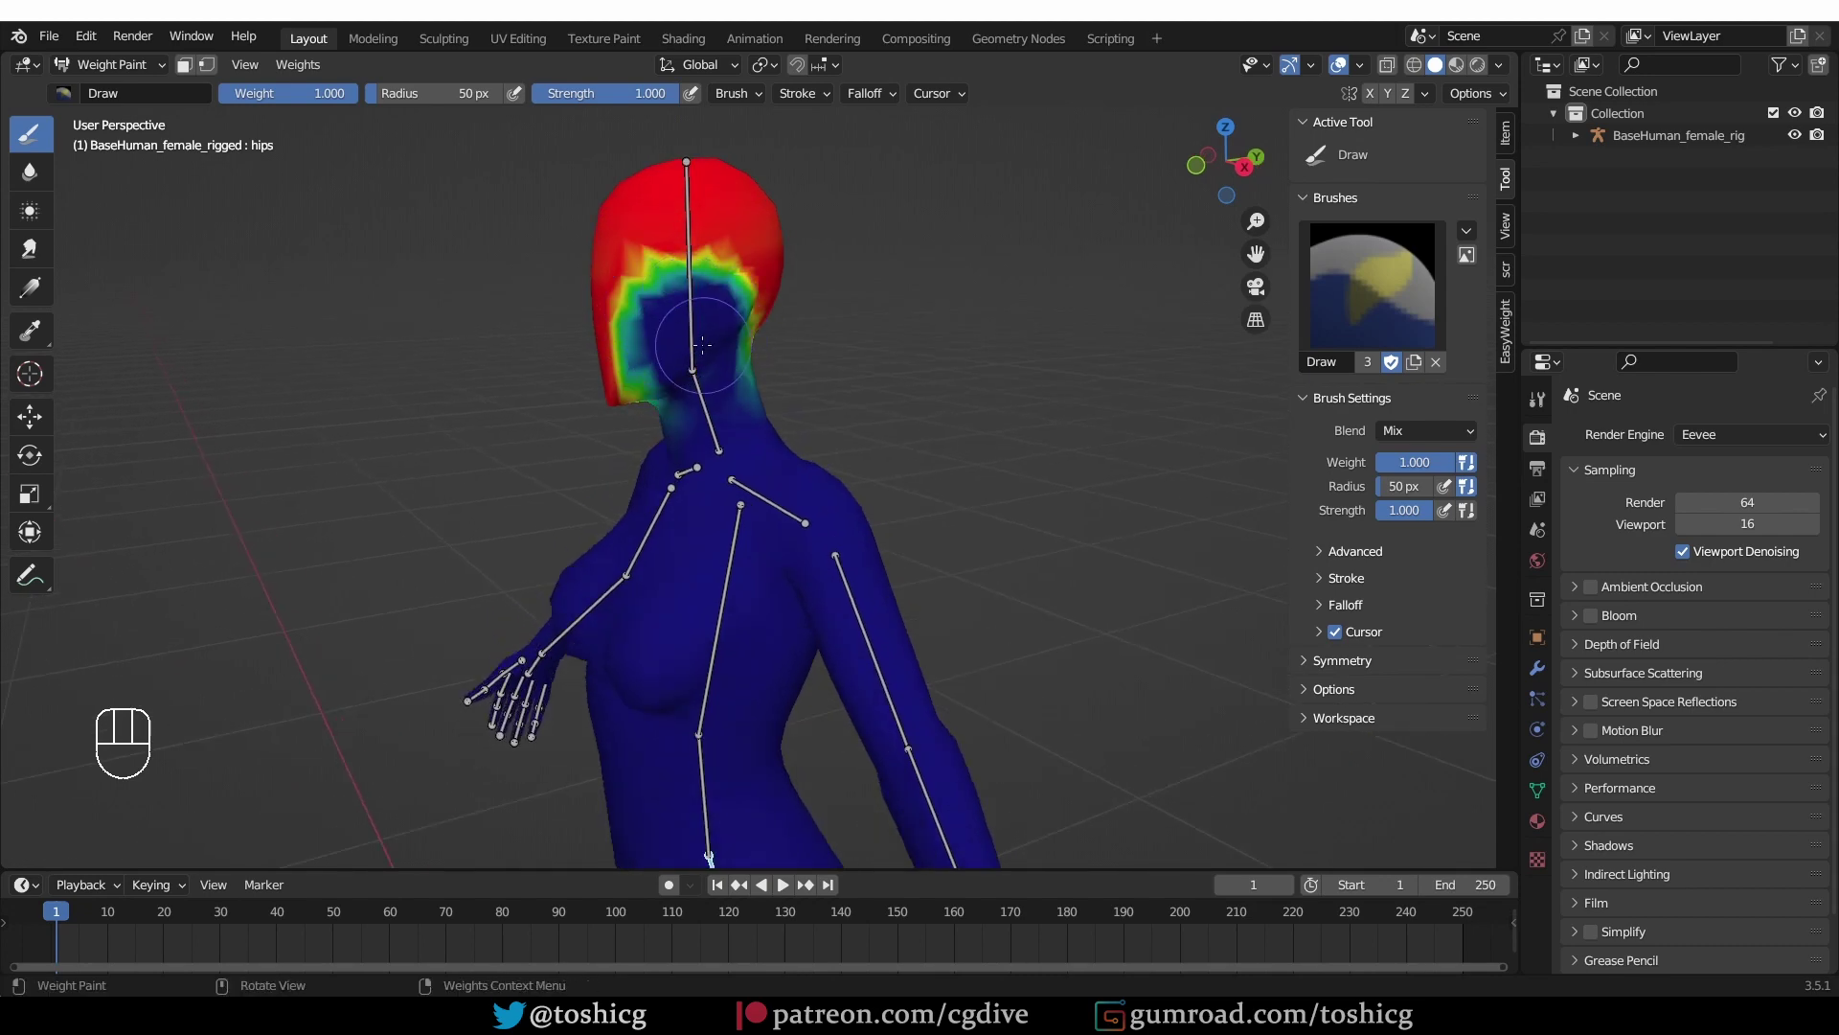
{"action": "key", "text": "ctrl+z"}
{"action": "mouse_move", "coordinate": [711, 297]}
{"action": "left_mouse_down"}
{"action": "mouse_move", "coordinate": [668, 277]}
{"action": "mouse_move", "coordinate": [632, 377]}
{"action": "left_mouse_up"}
{"action": "middle_click_drag", "start_coordinate": [632, 377], "coordinate": [657, 385]}
{"action": "key", "text": "shift"}
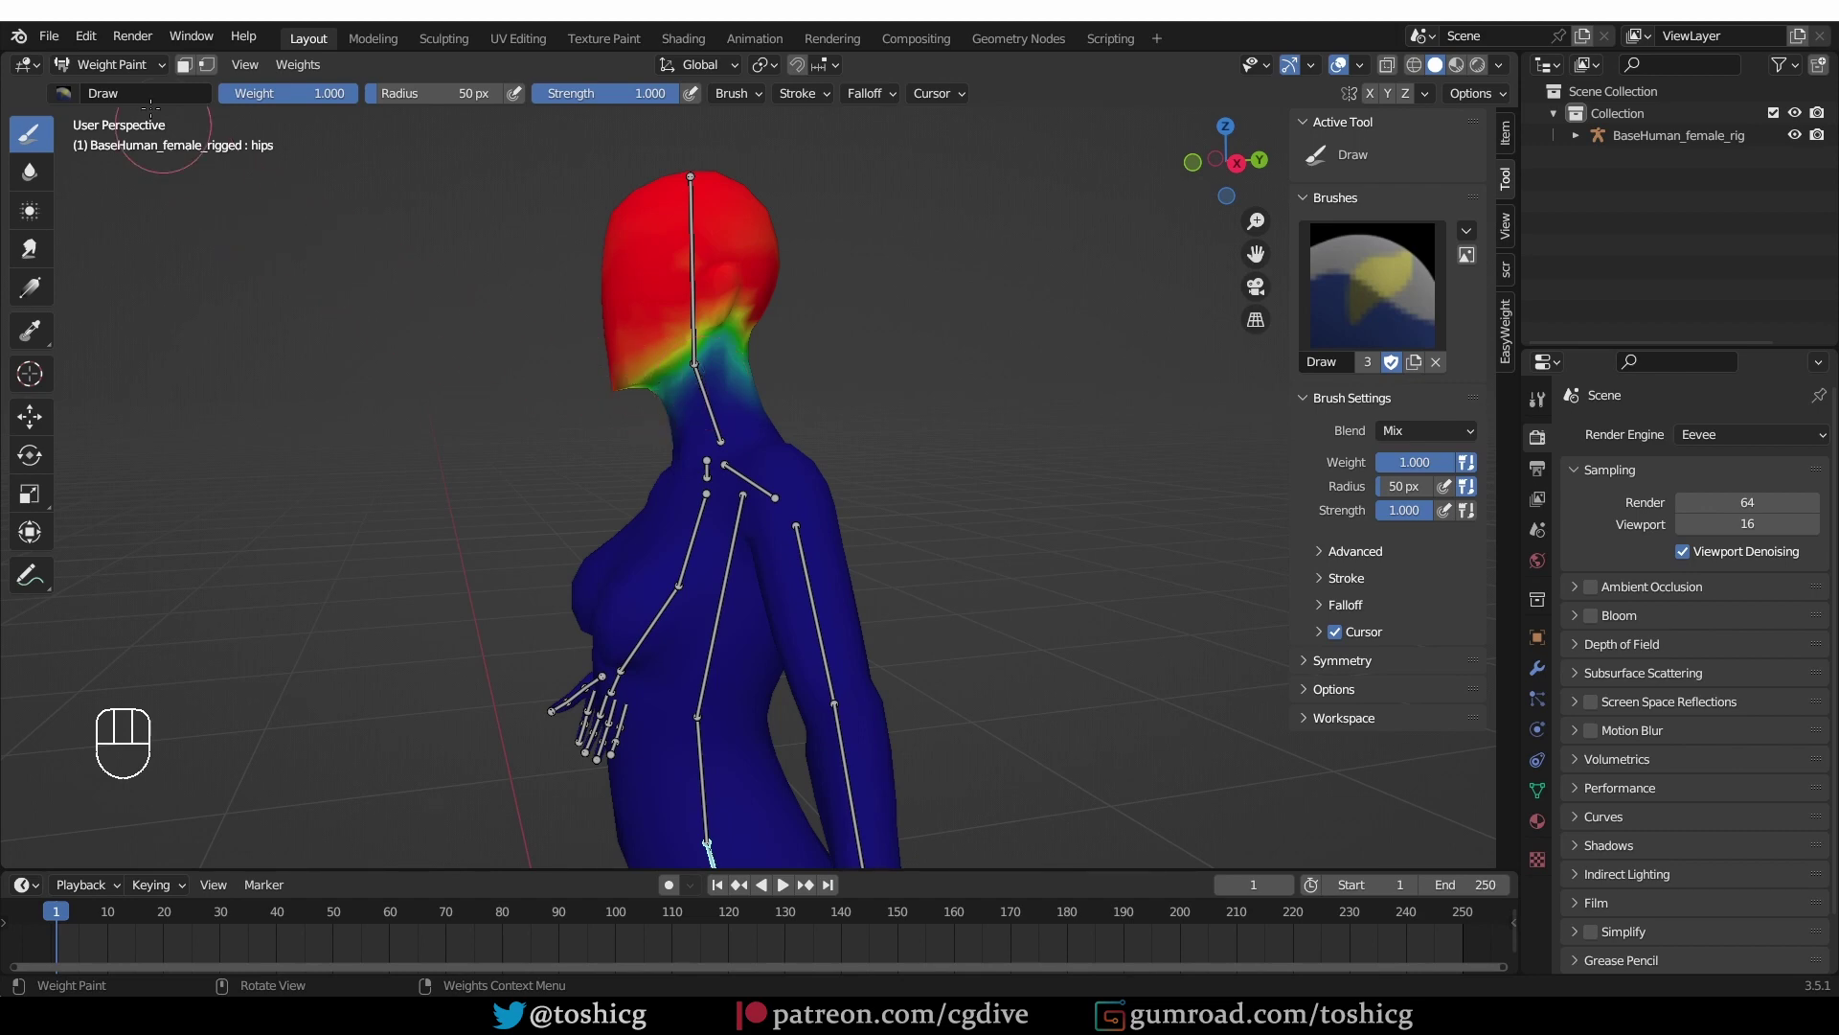
- Open Preferences on the Keymap page
{"action": "left_click", "coordinate": [82, 40]}
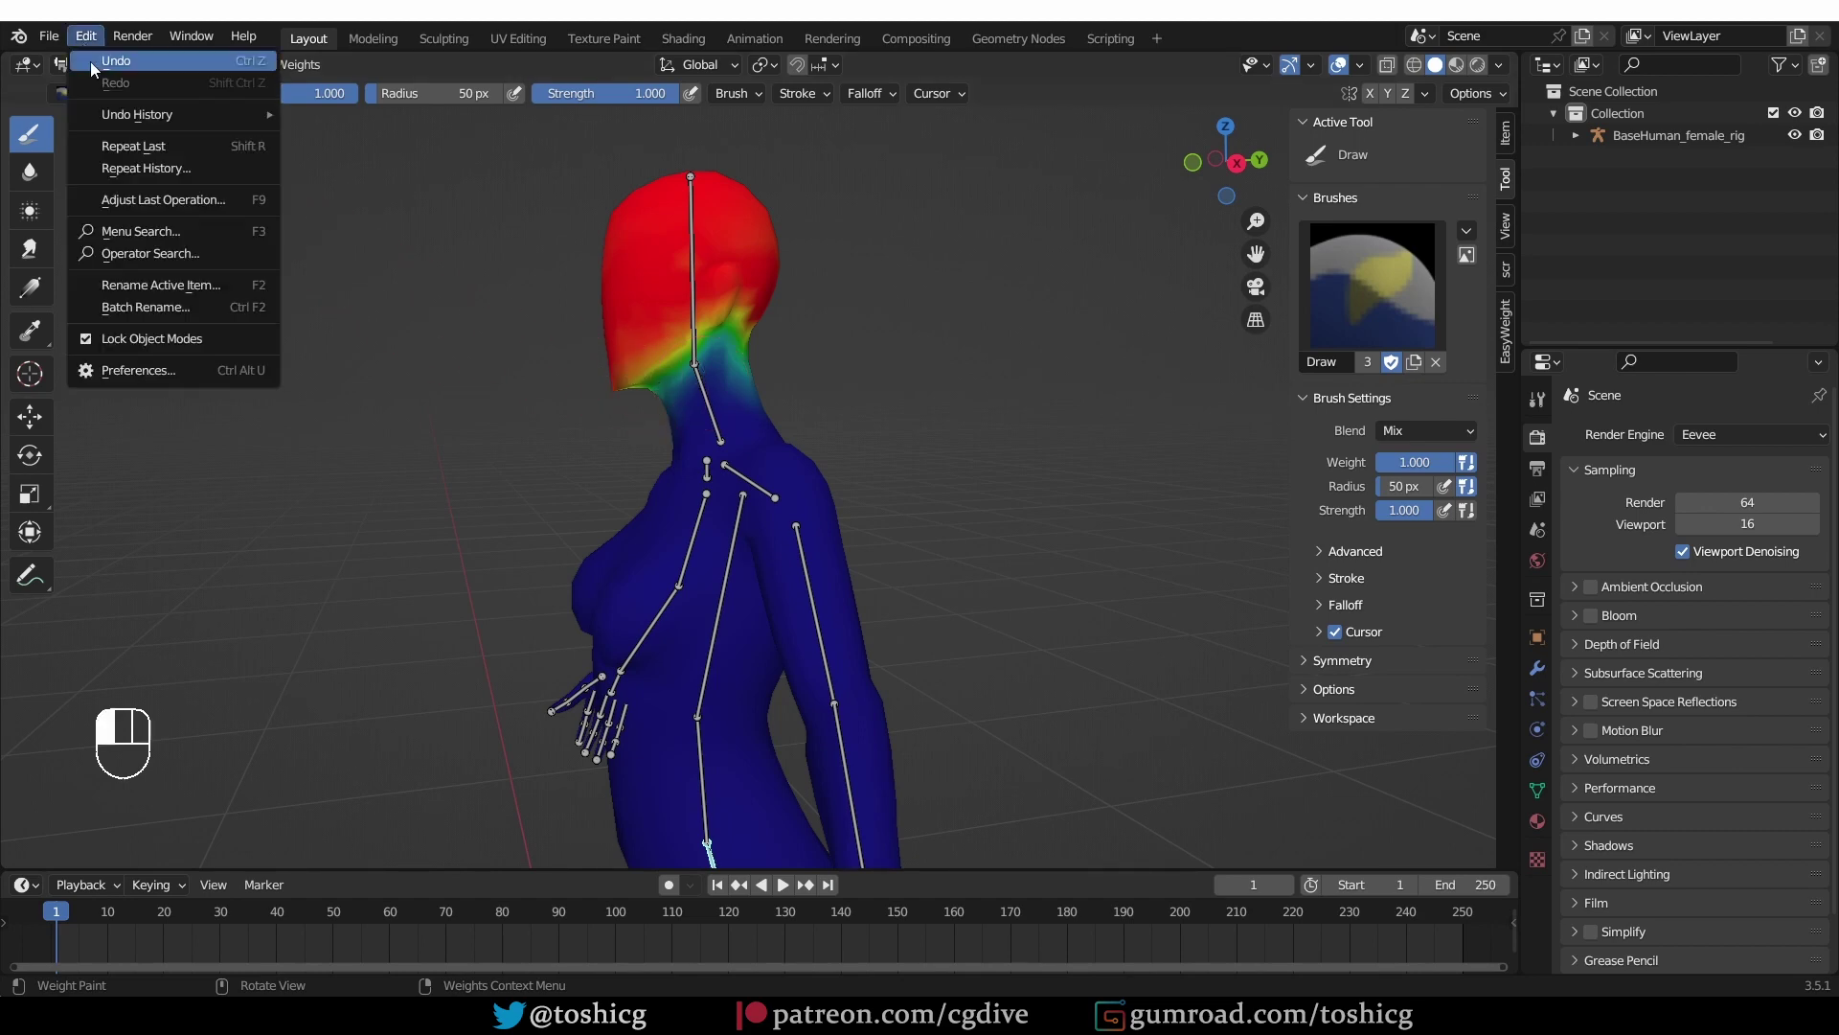
{"action": "left_click", "coordinate": [144, 370]}
{"action": "left_click", "coordinate": [84, 405]}
{"action": "scroll", "coordinate": [218, 319], "scroll_direction": "down", "scroll_amount": 10}
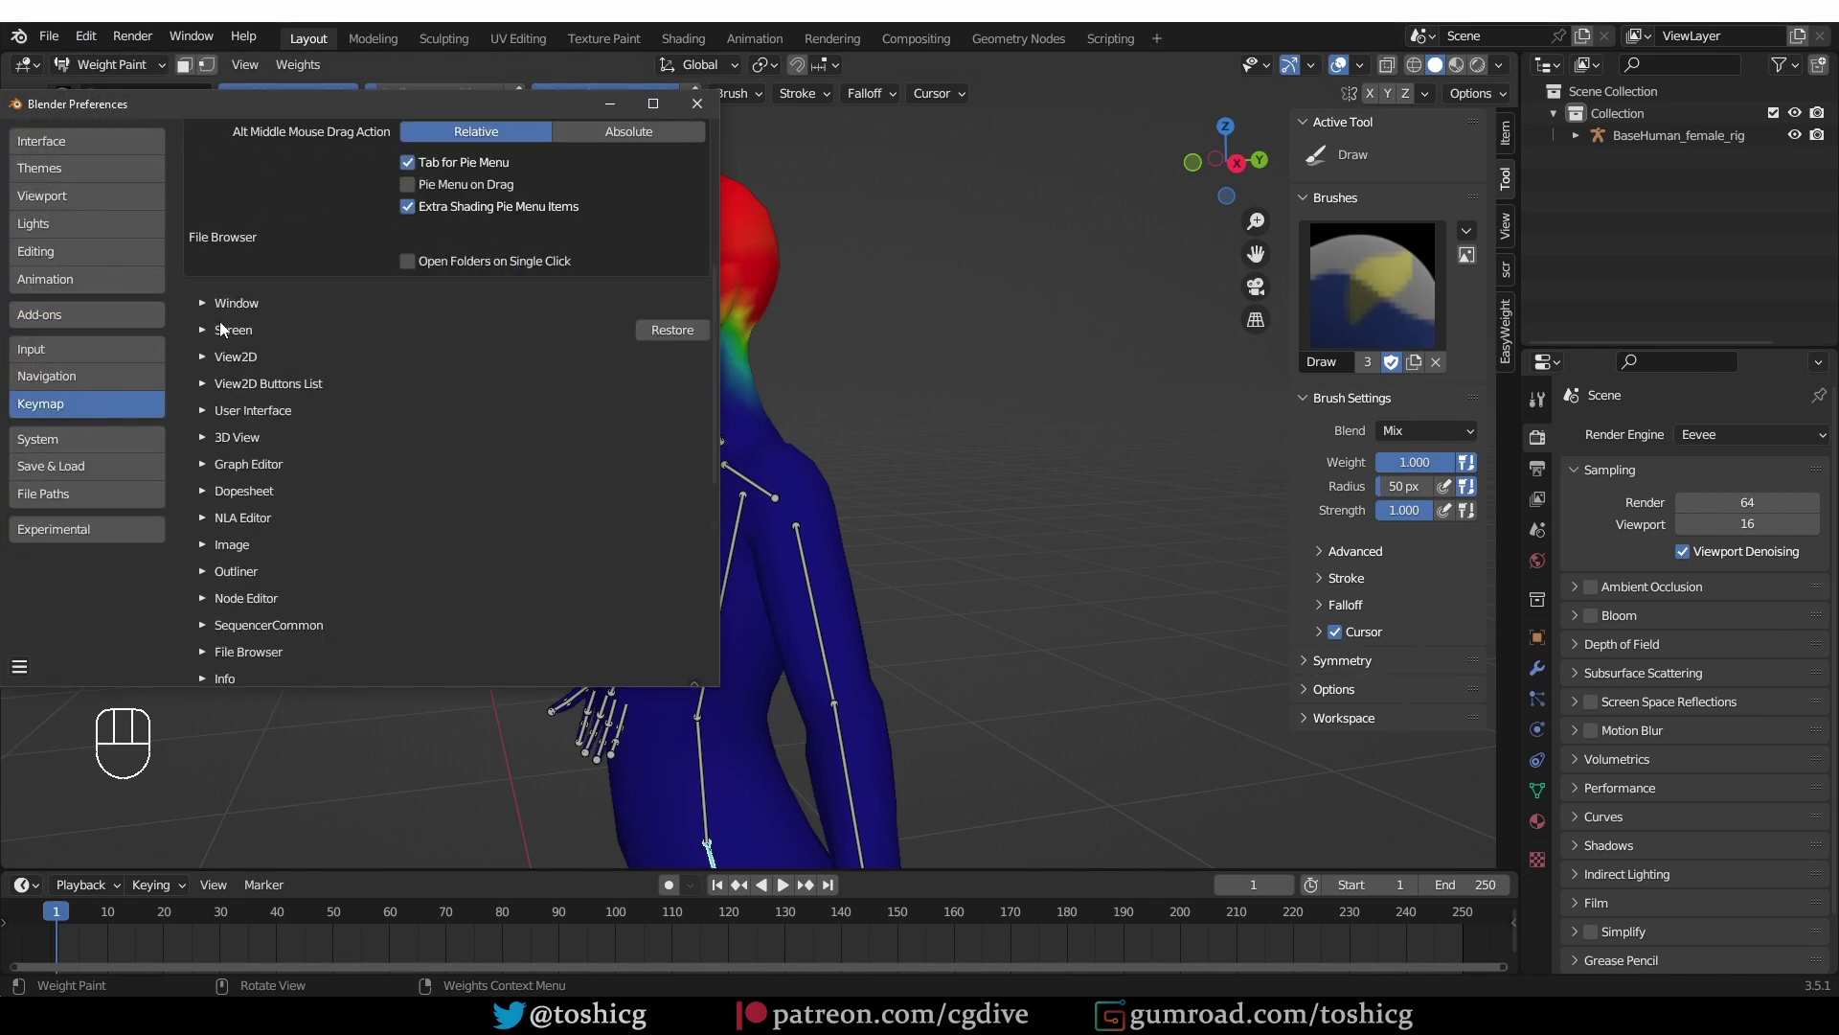
- Expand 3D View > Weight Paint > Weight Paint (Global) and disable the Shift/Ctrl left-mouse Weight Paint bindings
{"action": "left_click", "coordinate": [203, 323]}
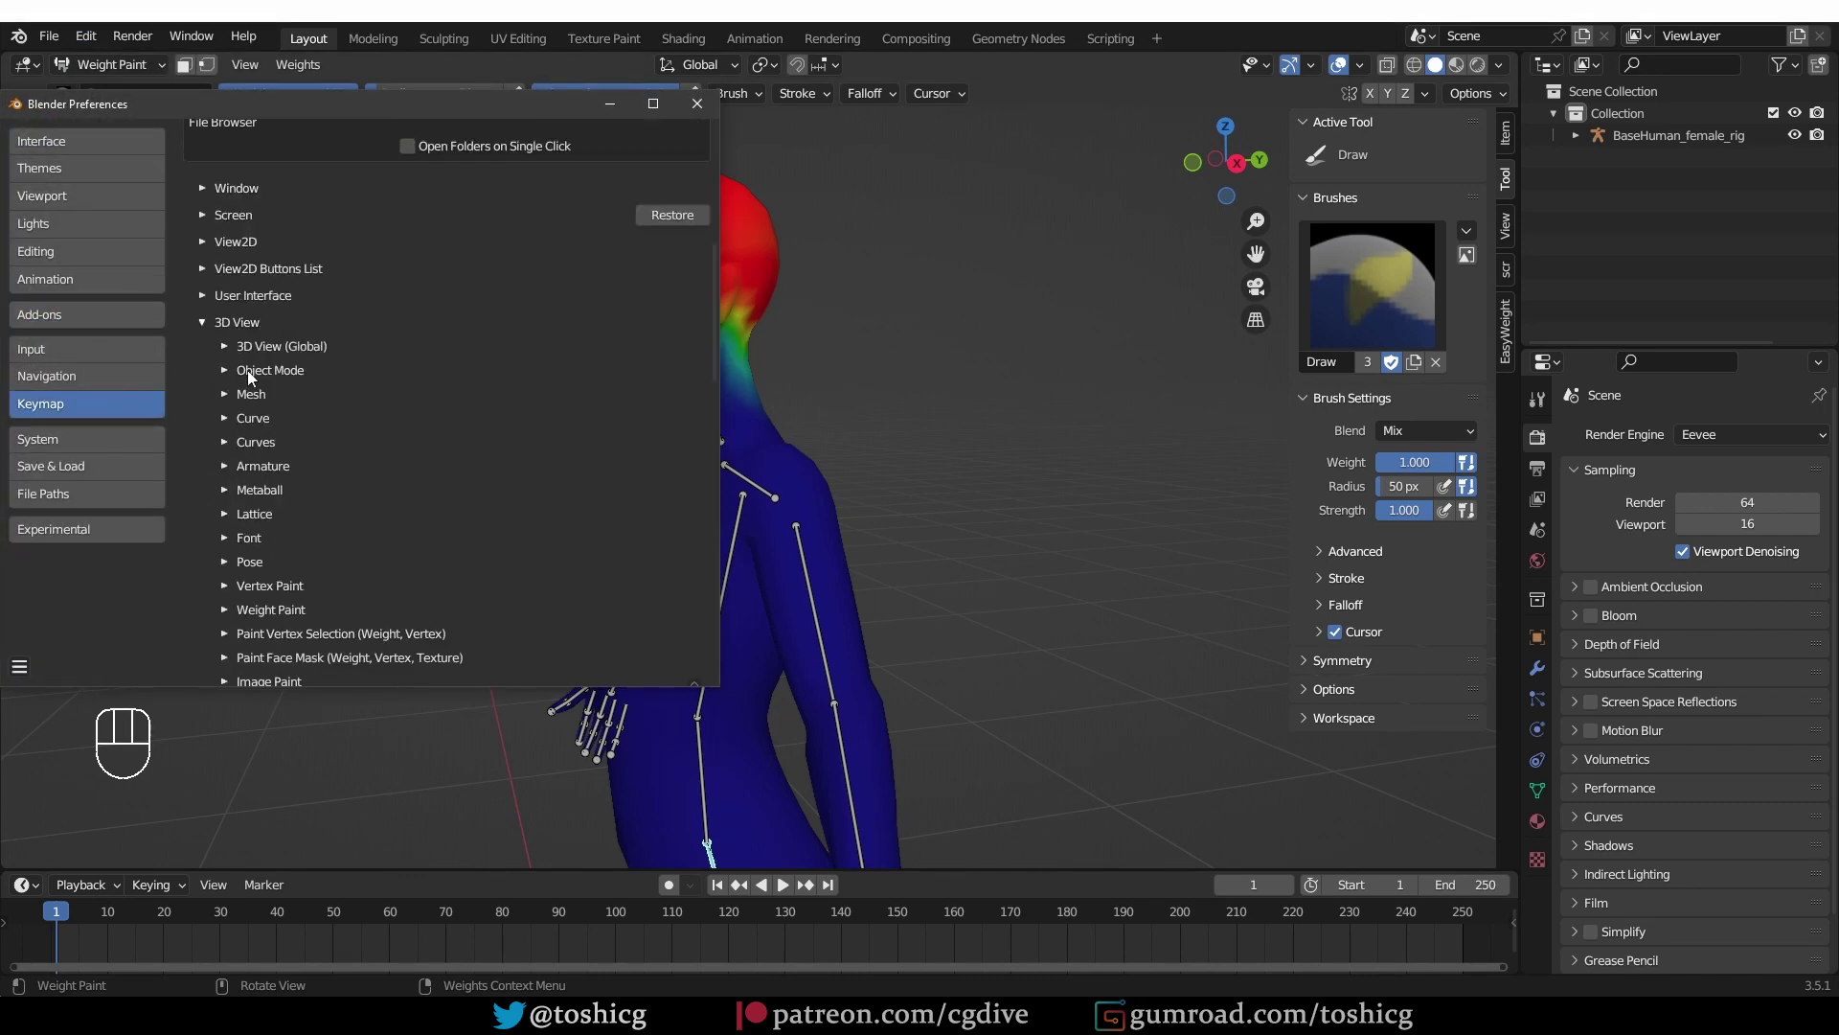
{"action": "scroll", "coordinate": [228, 475], "scroll_direction": "down", "scroll_amount": 3}
{"action": "left_click", "coordinate": [225, 494]}
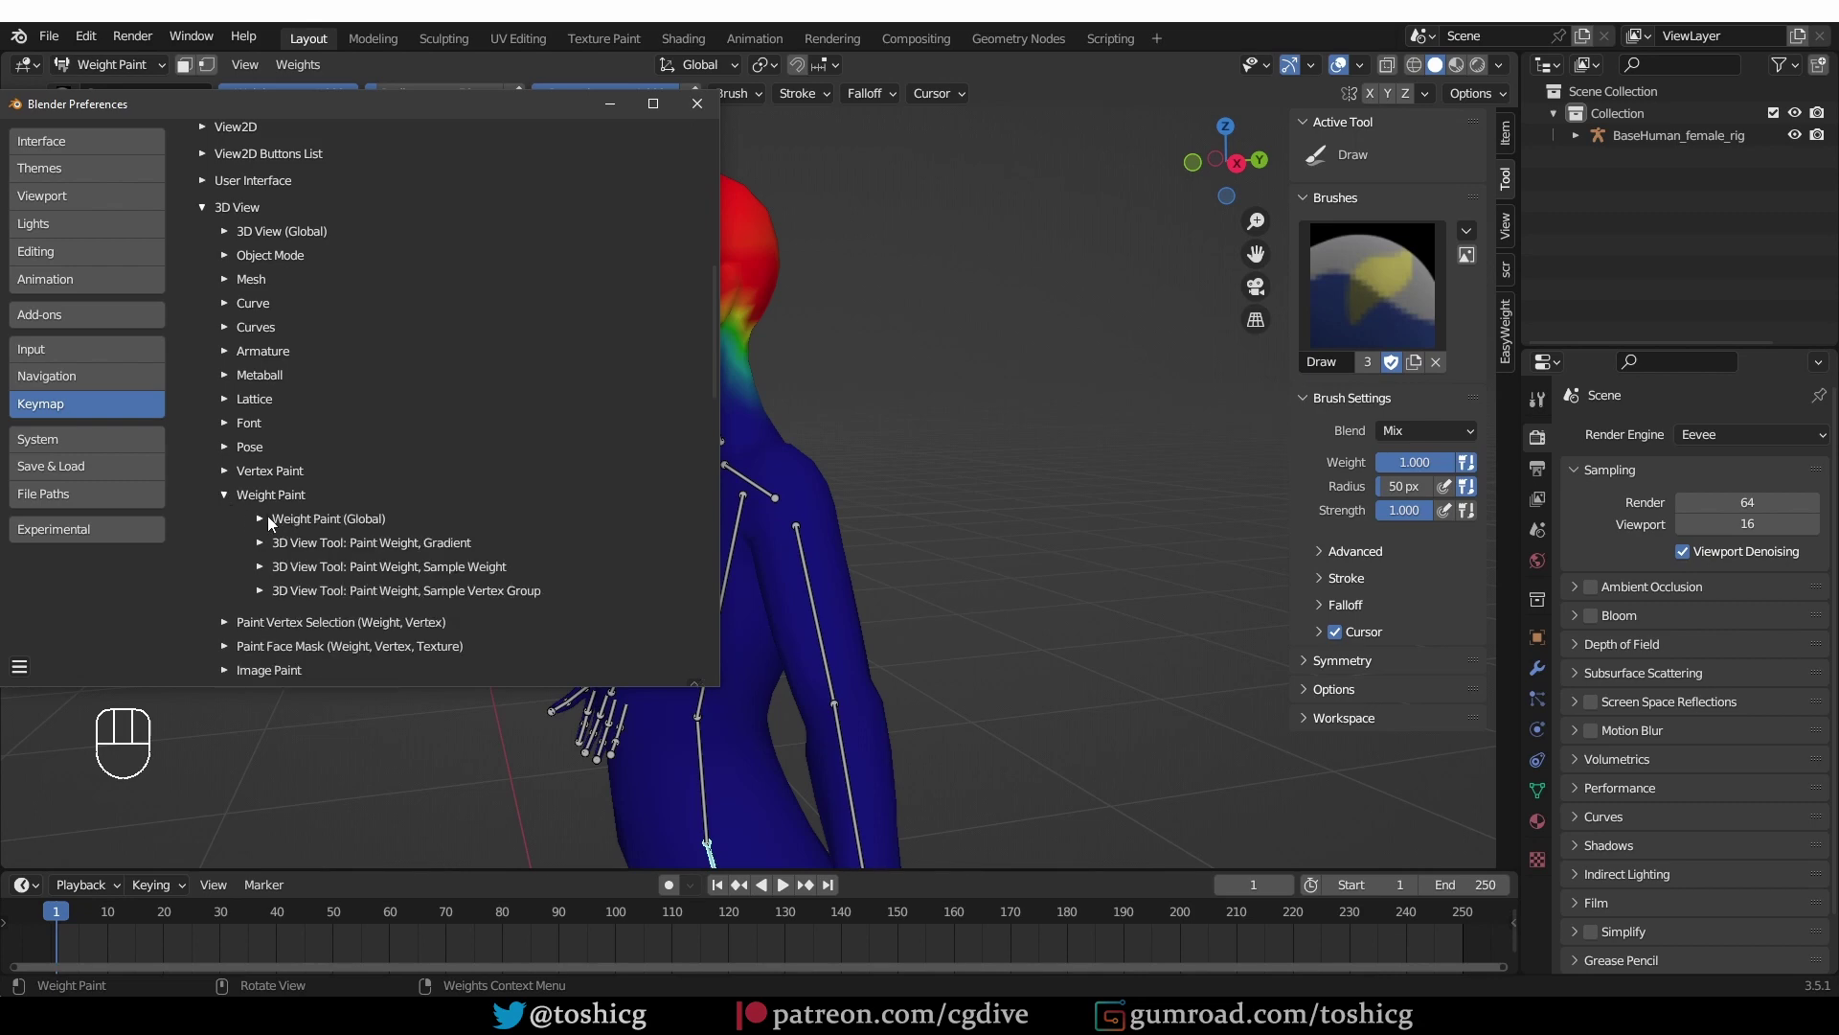
{"action": "left_click", "coordinate": [260, 519]}
{"action": "scroll", "coordinate": [267, 523], "scroll_direction": "down", "scroll_amount": 12}
{"action": "mouse_move", "coordinate": [719, 685]}
{"action": "left_mouse_down"}
{"action": "mouse_move", "coordinate": [720, 761]}
{"action": "mouse_move", "coordinate": [1052, 836]}
{"action": "left_mouse_up"}
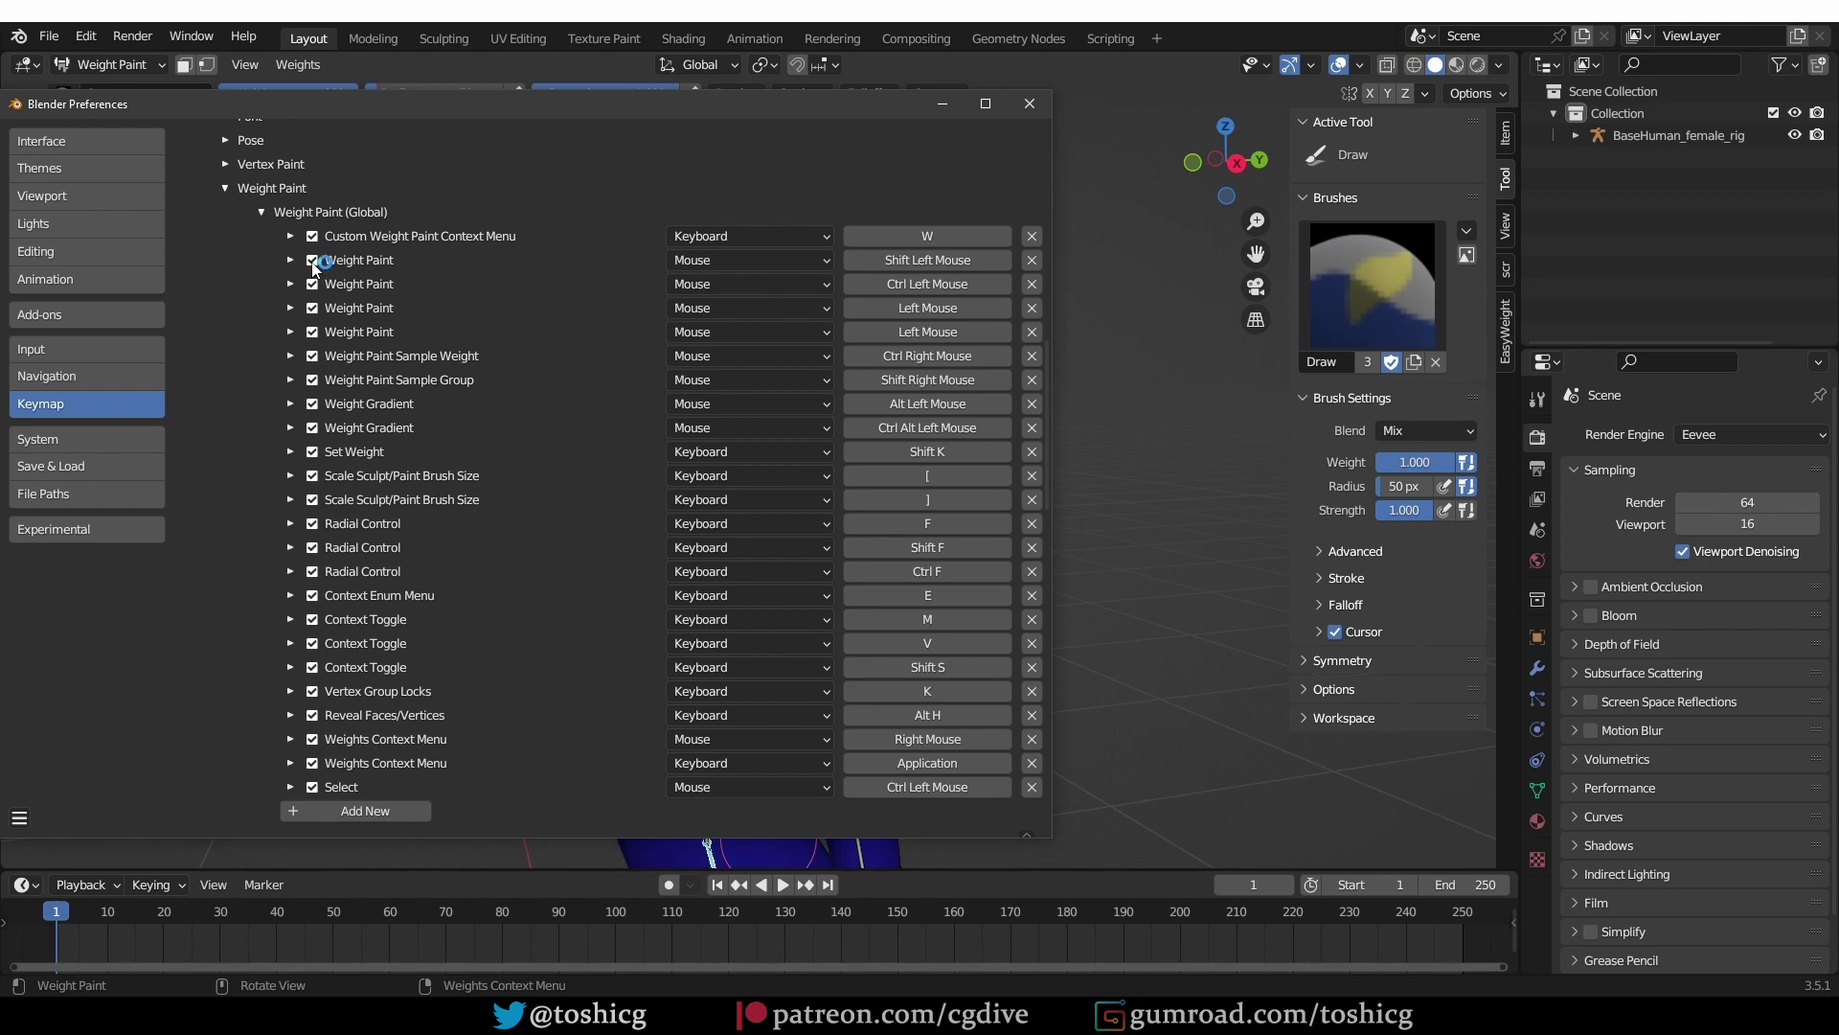
{"action": "left_click_drag", "start_coordinate": [316, 260], "coordinate": [322, 285]}
- With Preferences moved aside, view head, neck and shoulder weights, ending on shoulder.L, then restore the window
{"action": "left_click_drag", "start_coordinate": [506, 103], "coordinate": [278, 720]}
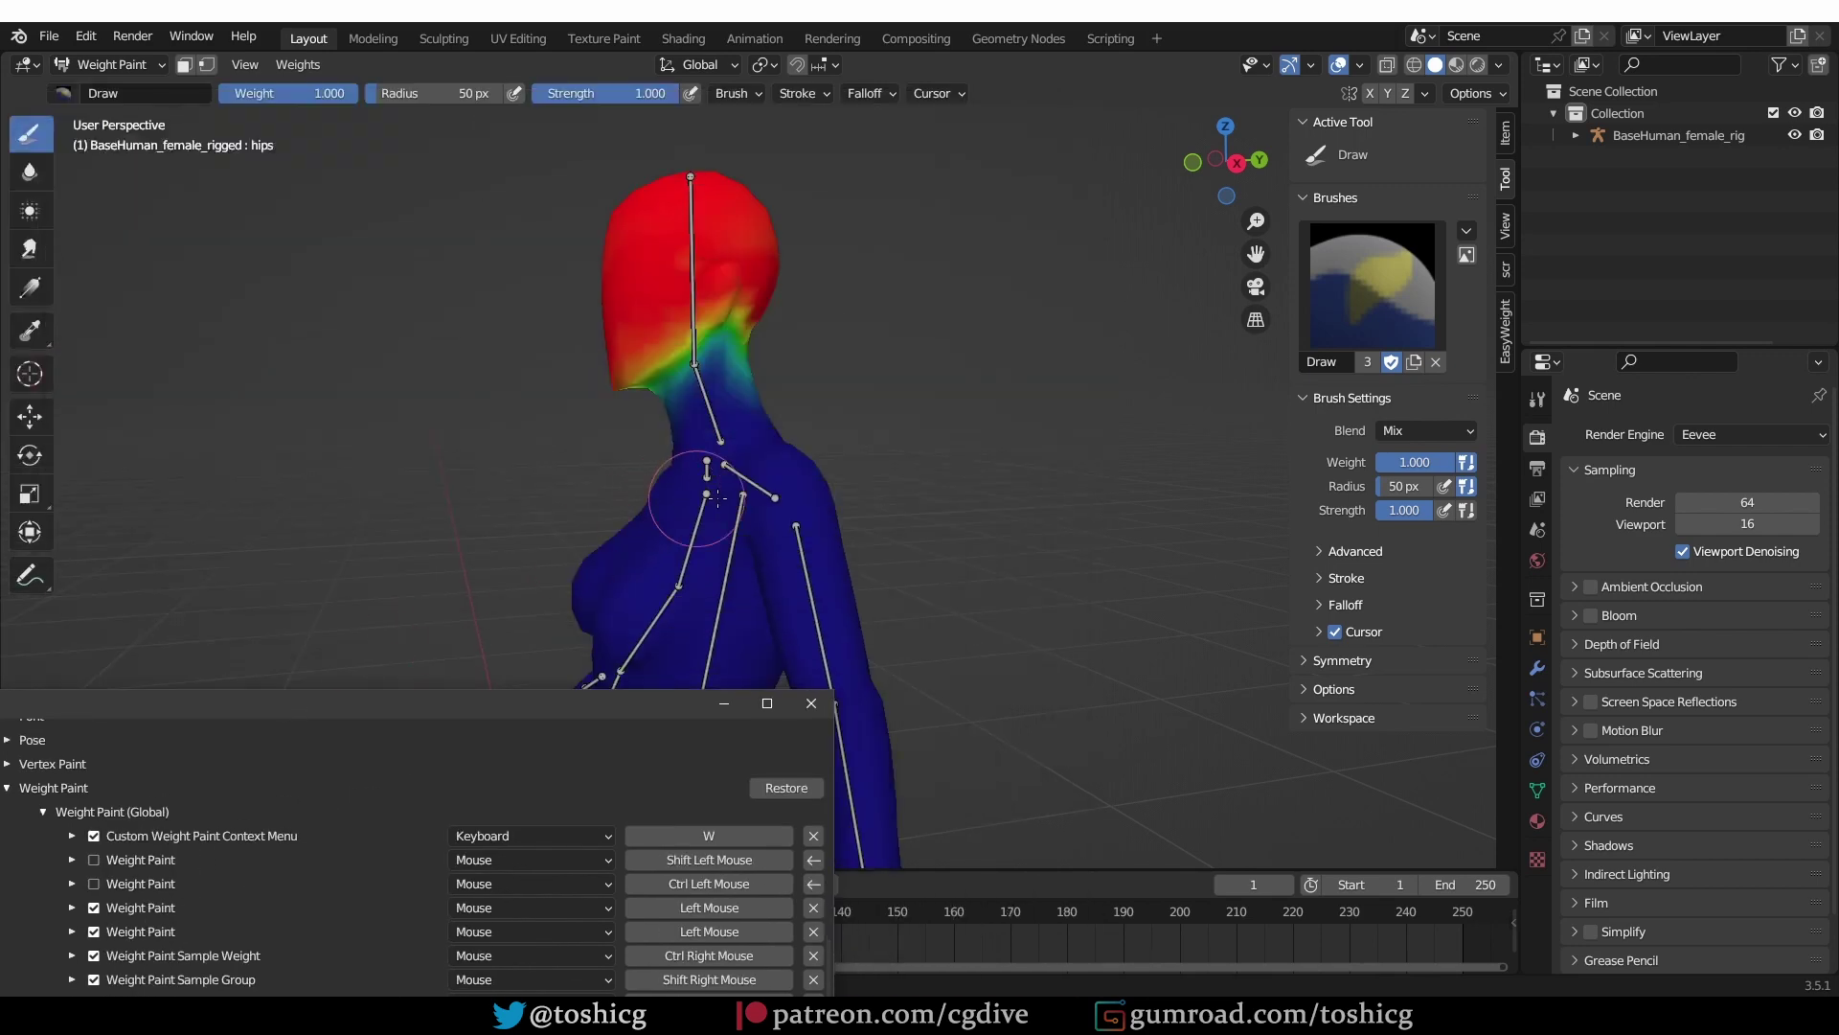
{"action": "left_click", "coordinate": [687, 278], "text": "ctrl"}
{"action": "left_click", "coordinate": [706, 407], "text": "ctrl"}
{"action": "left_click", "coordinate": [757, 484], "text": "ctrl"}
{"action": "middle_click_drag", "start_coordinate": [757, 484], "coordinate": [709, 460]}
{"action": "left_click", "coordinate": [682, 261], "text": "ctrl"}
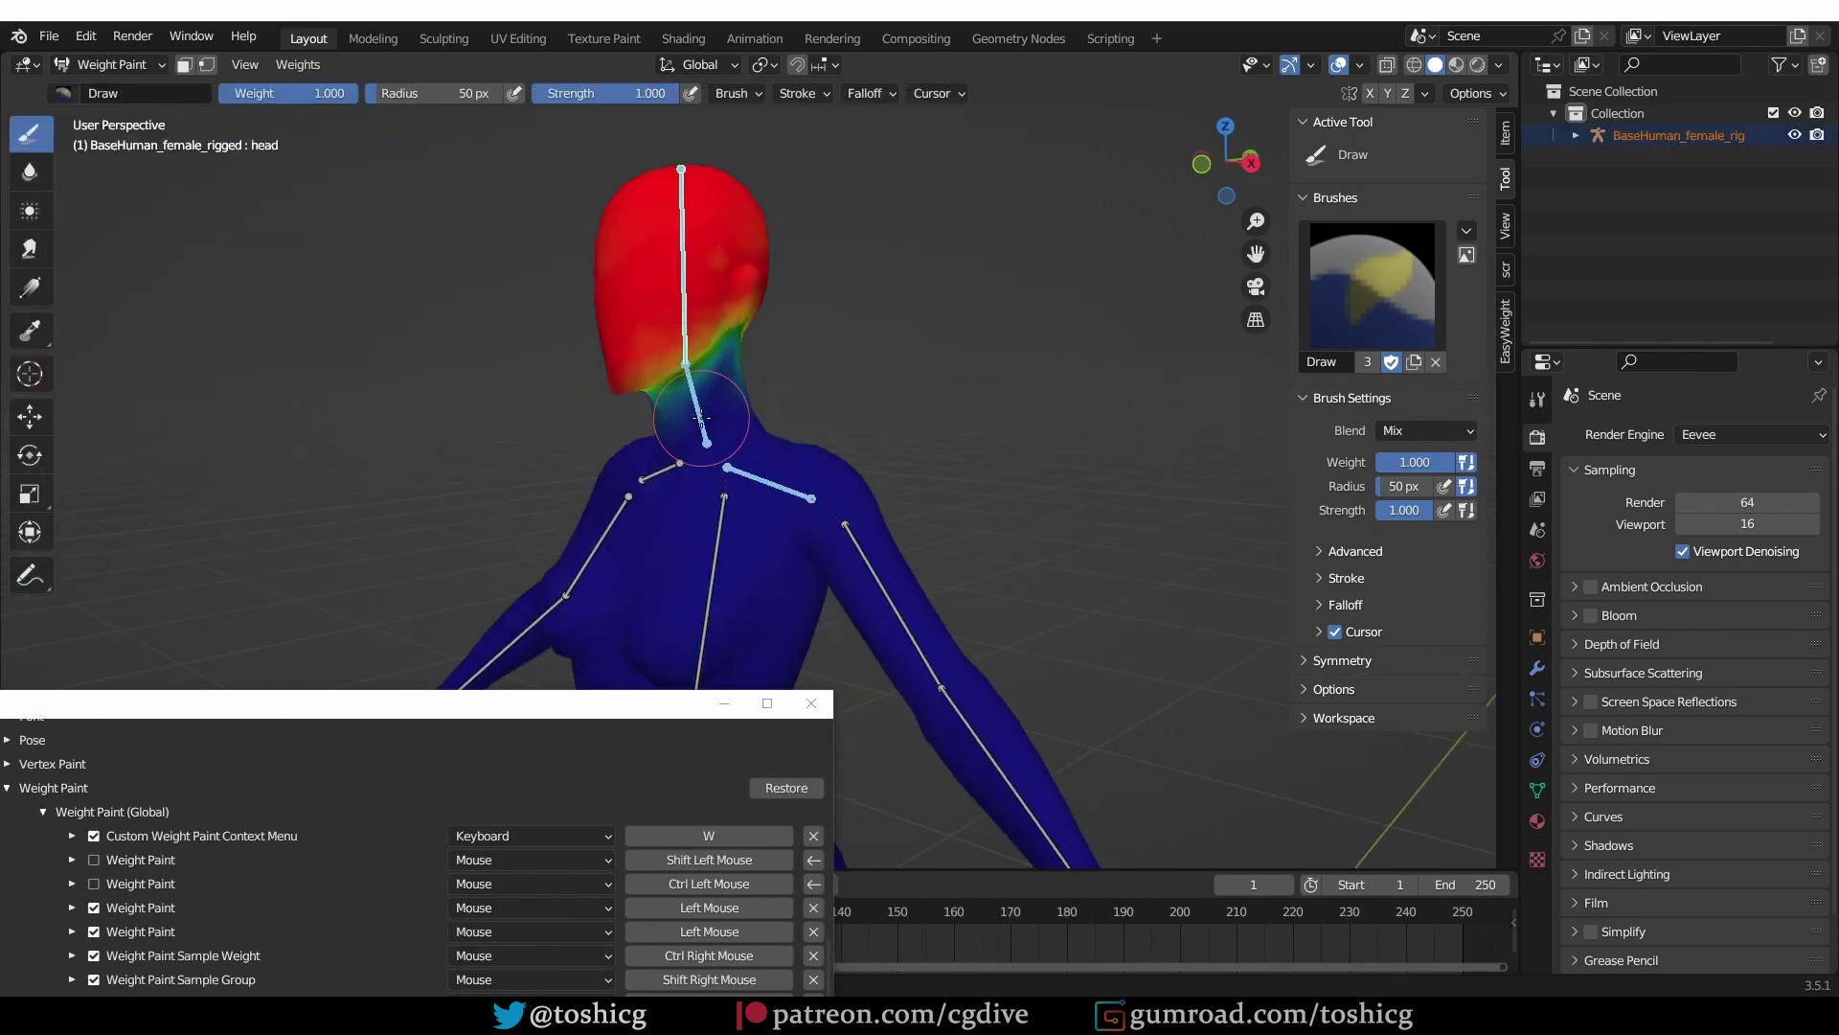
{"action": "left_click", "coordinate": [762, 484], "text": "ctrl"}
{"action": "left_click_drag", "start_coordinate": [496, 702], "coordinate": [861, 93]}
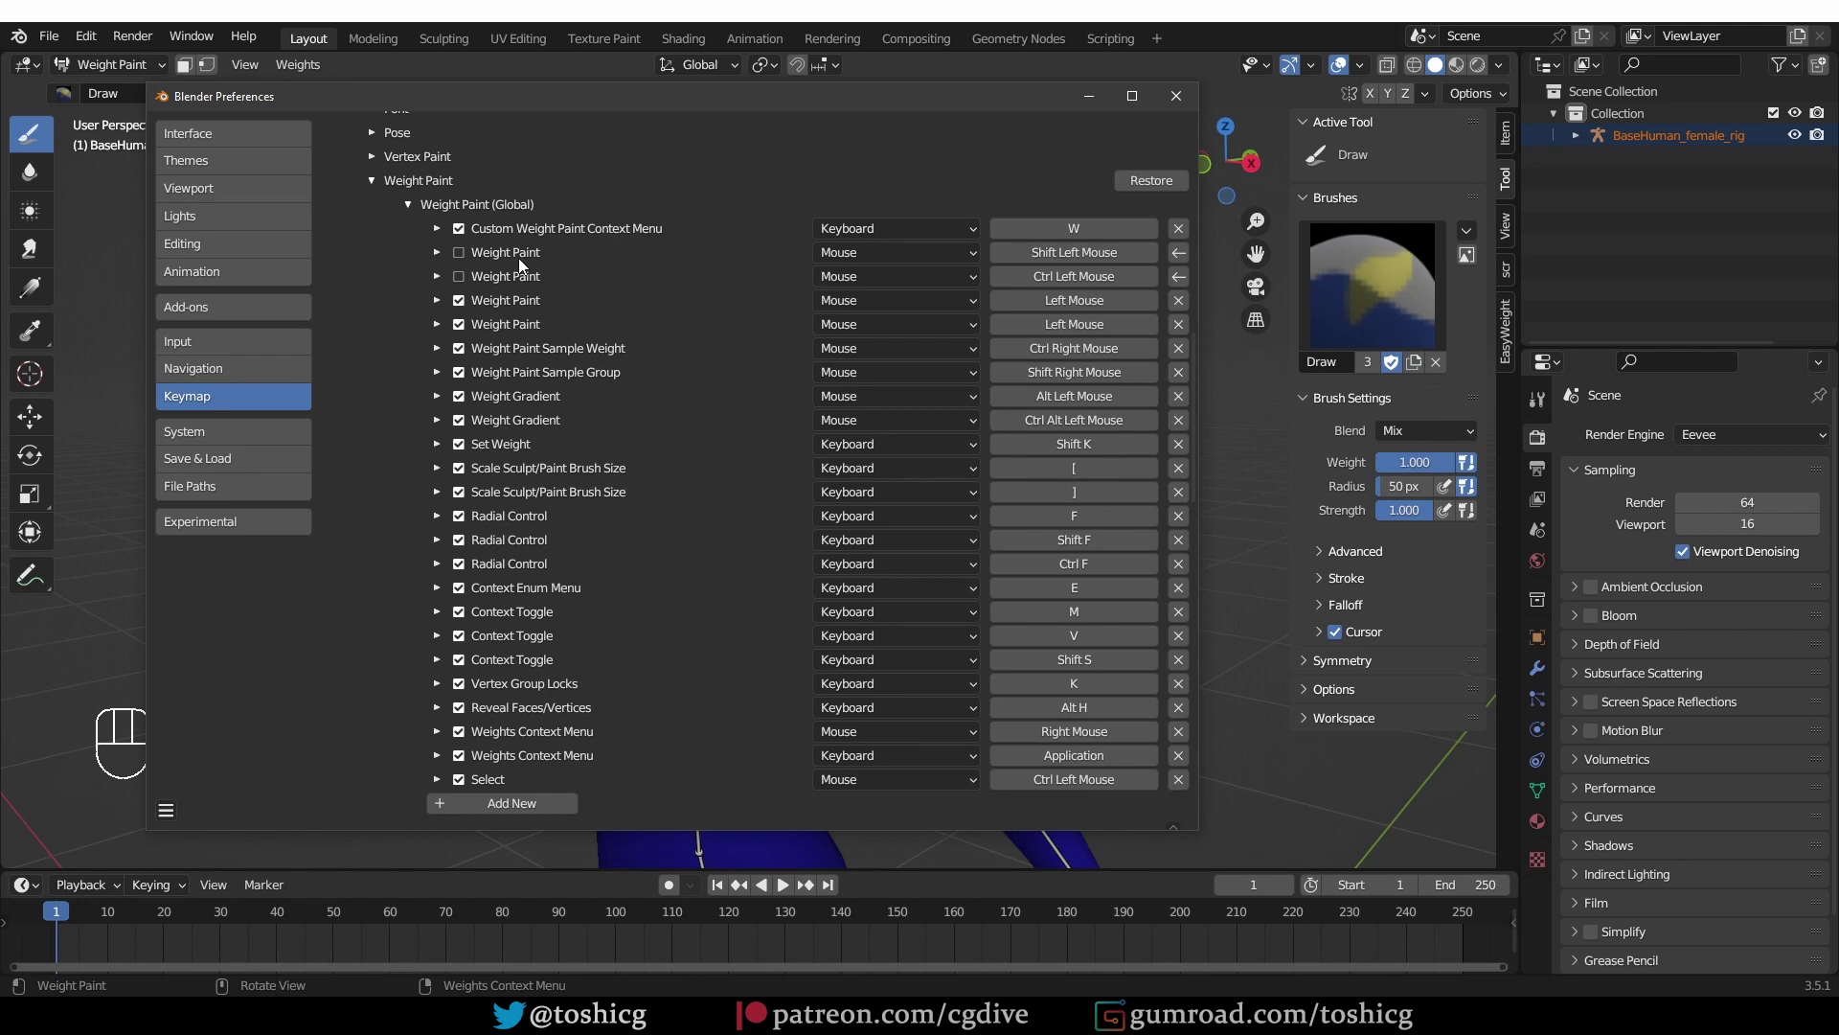
- Re-enable both Weight Paint stroke bindings and change the Invert stroke from Ctrl to Alt Left Mouse
{"action": "left_click", "coordinate": [459, 276]}
{"action": "left_click", "coordinate": [459, 252]}
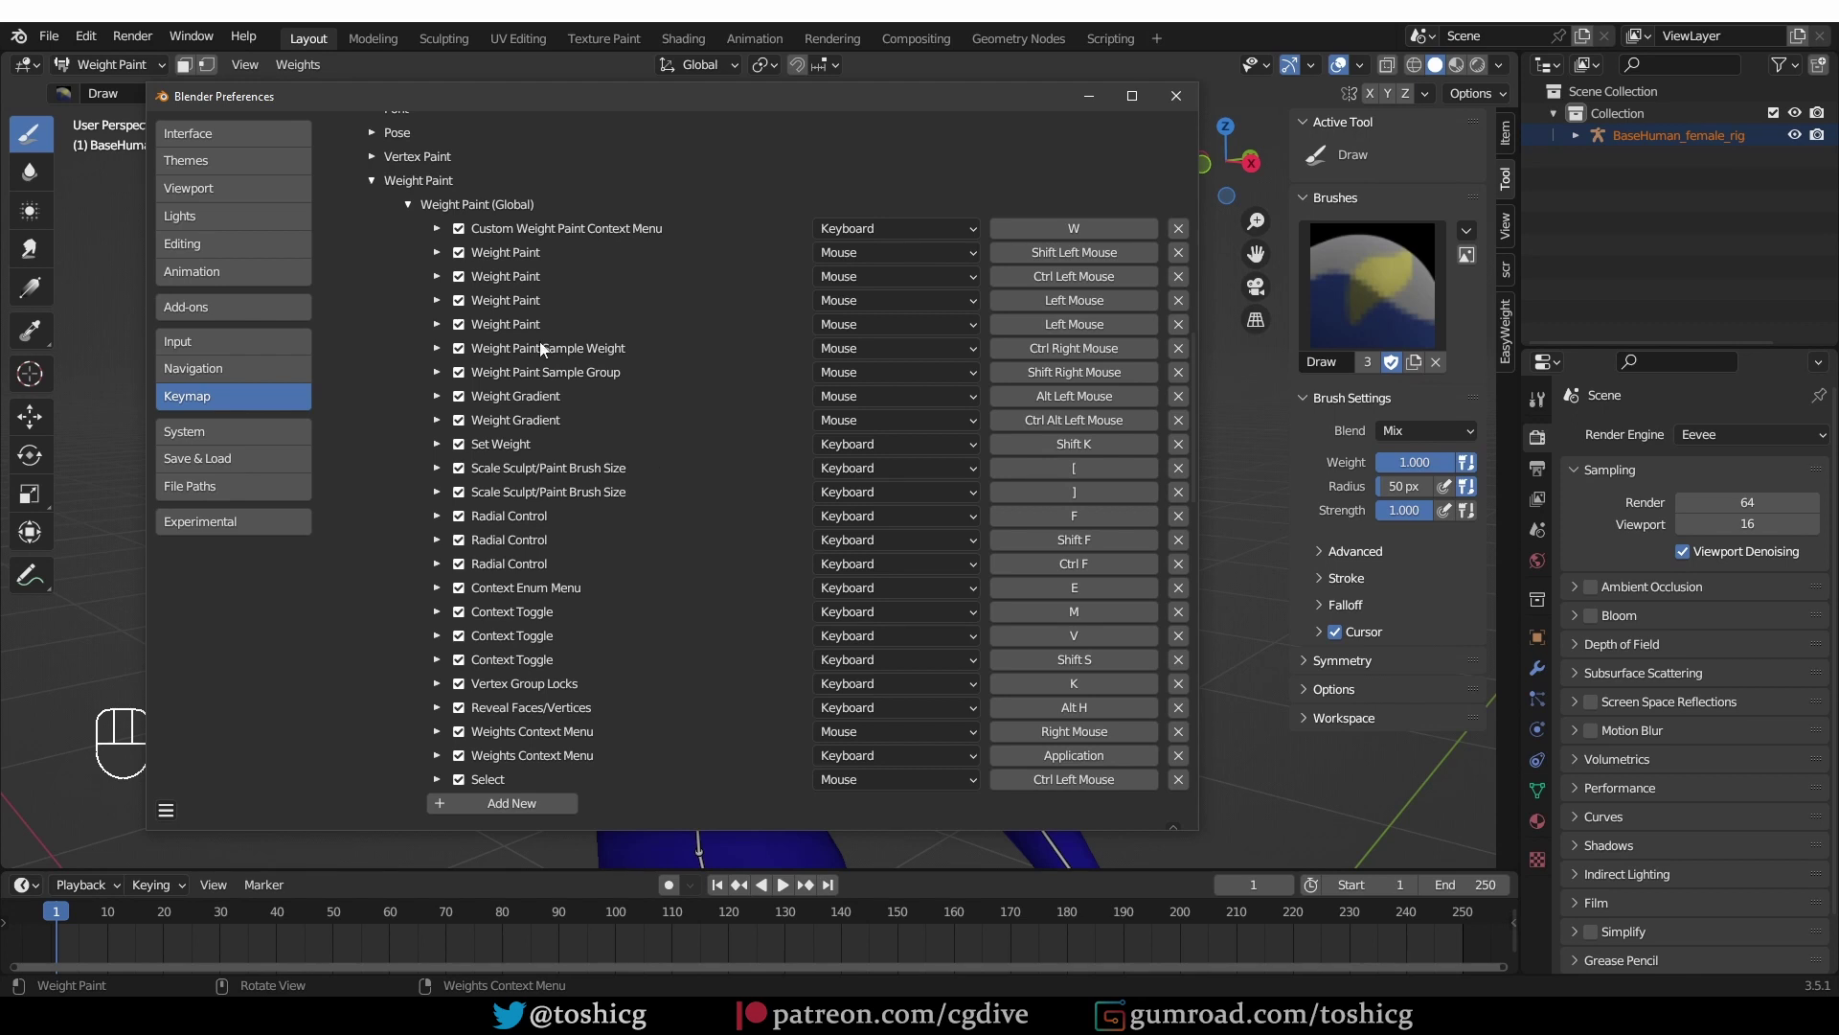
{"action": "left_click", "coordinate": [436, 277]}
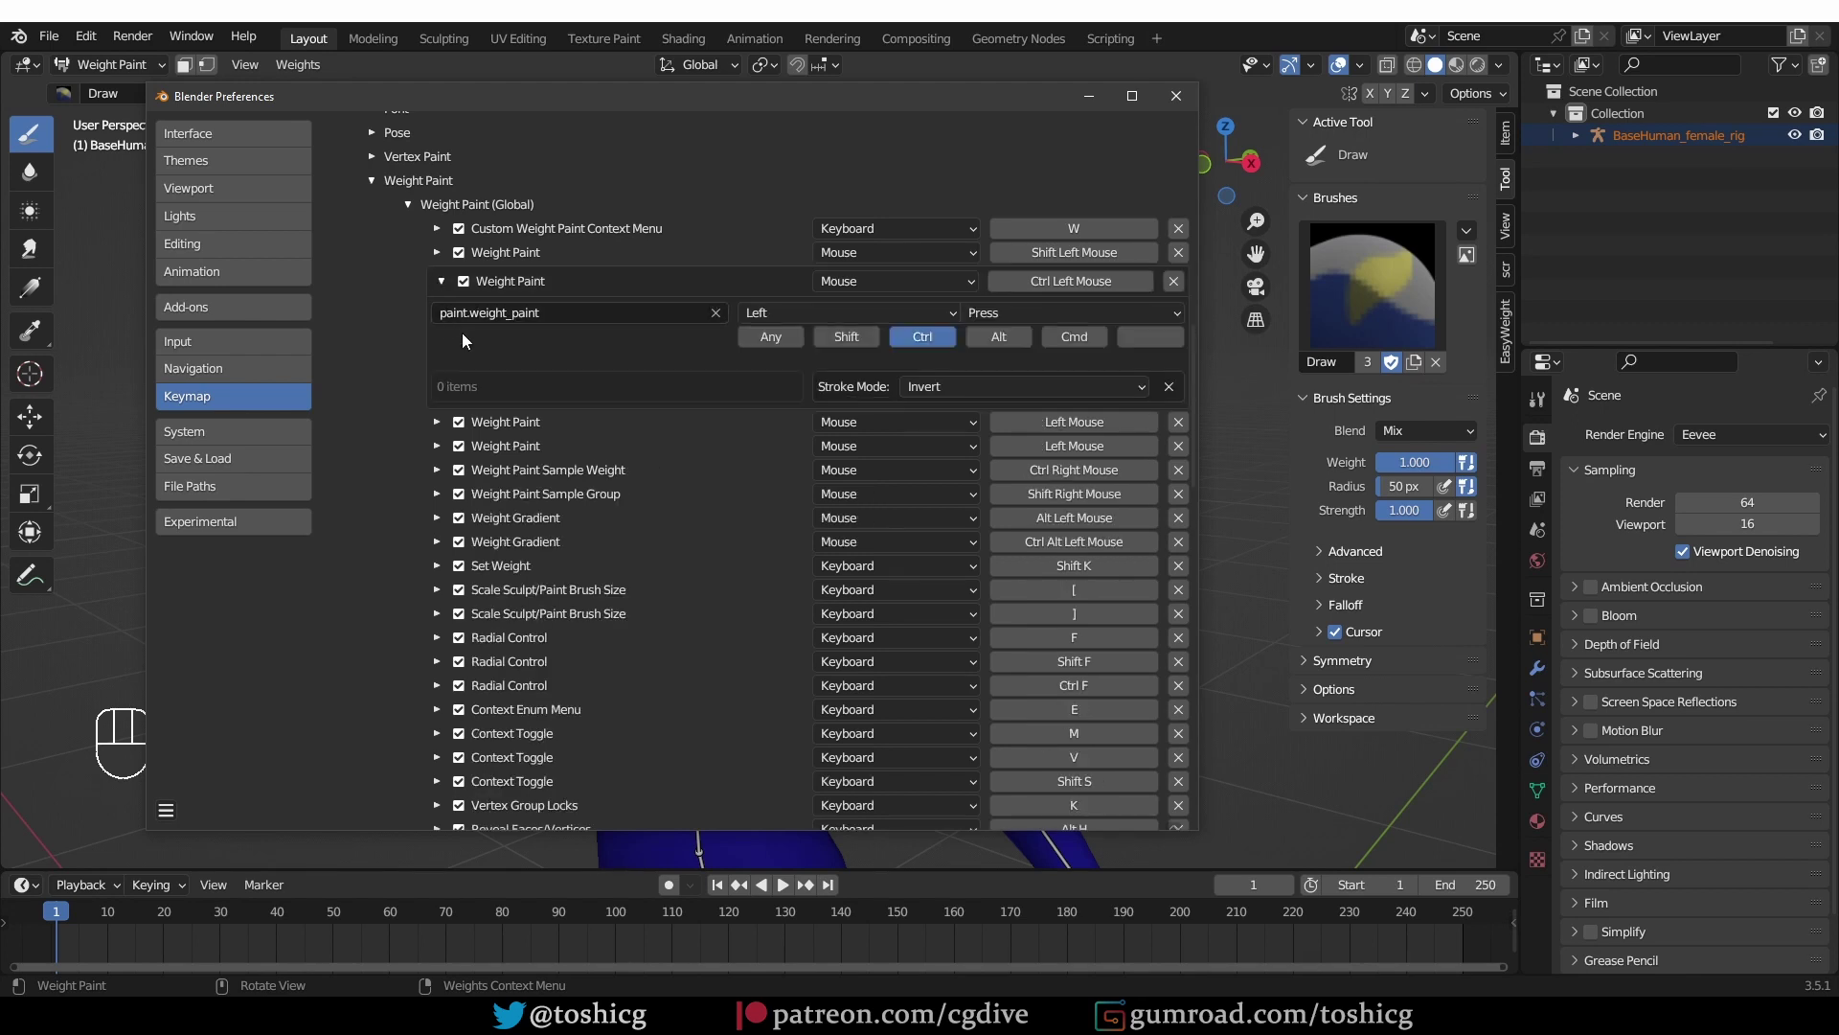
{"action": "left_click", "coordinate": [917, 341]}
{"action": "left_click", "coordinate": [1010, 339]}
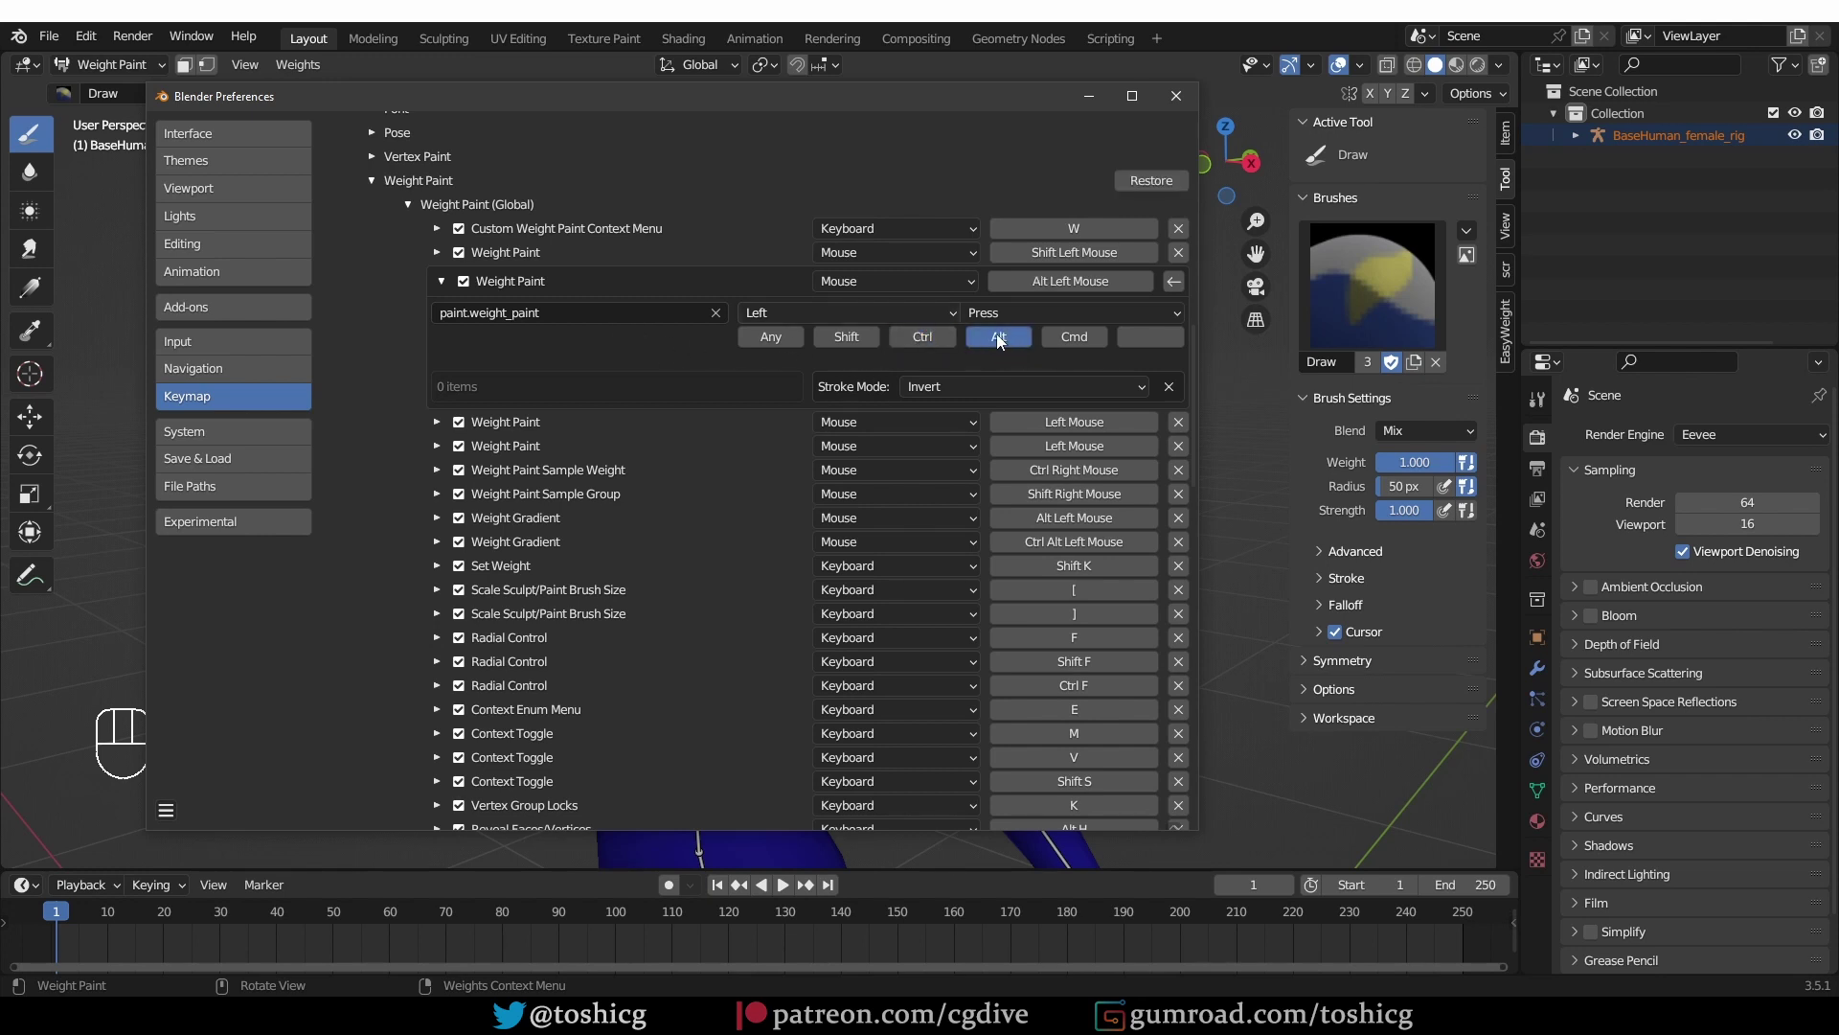
{"action": "left_click", "coordinate": [442, 281]}
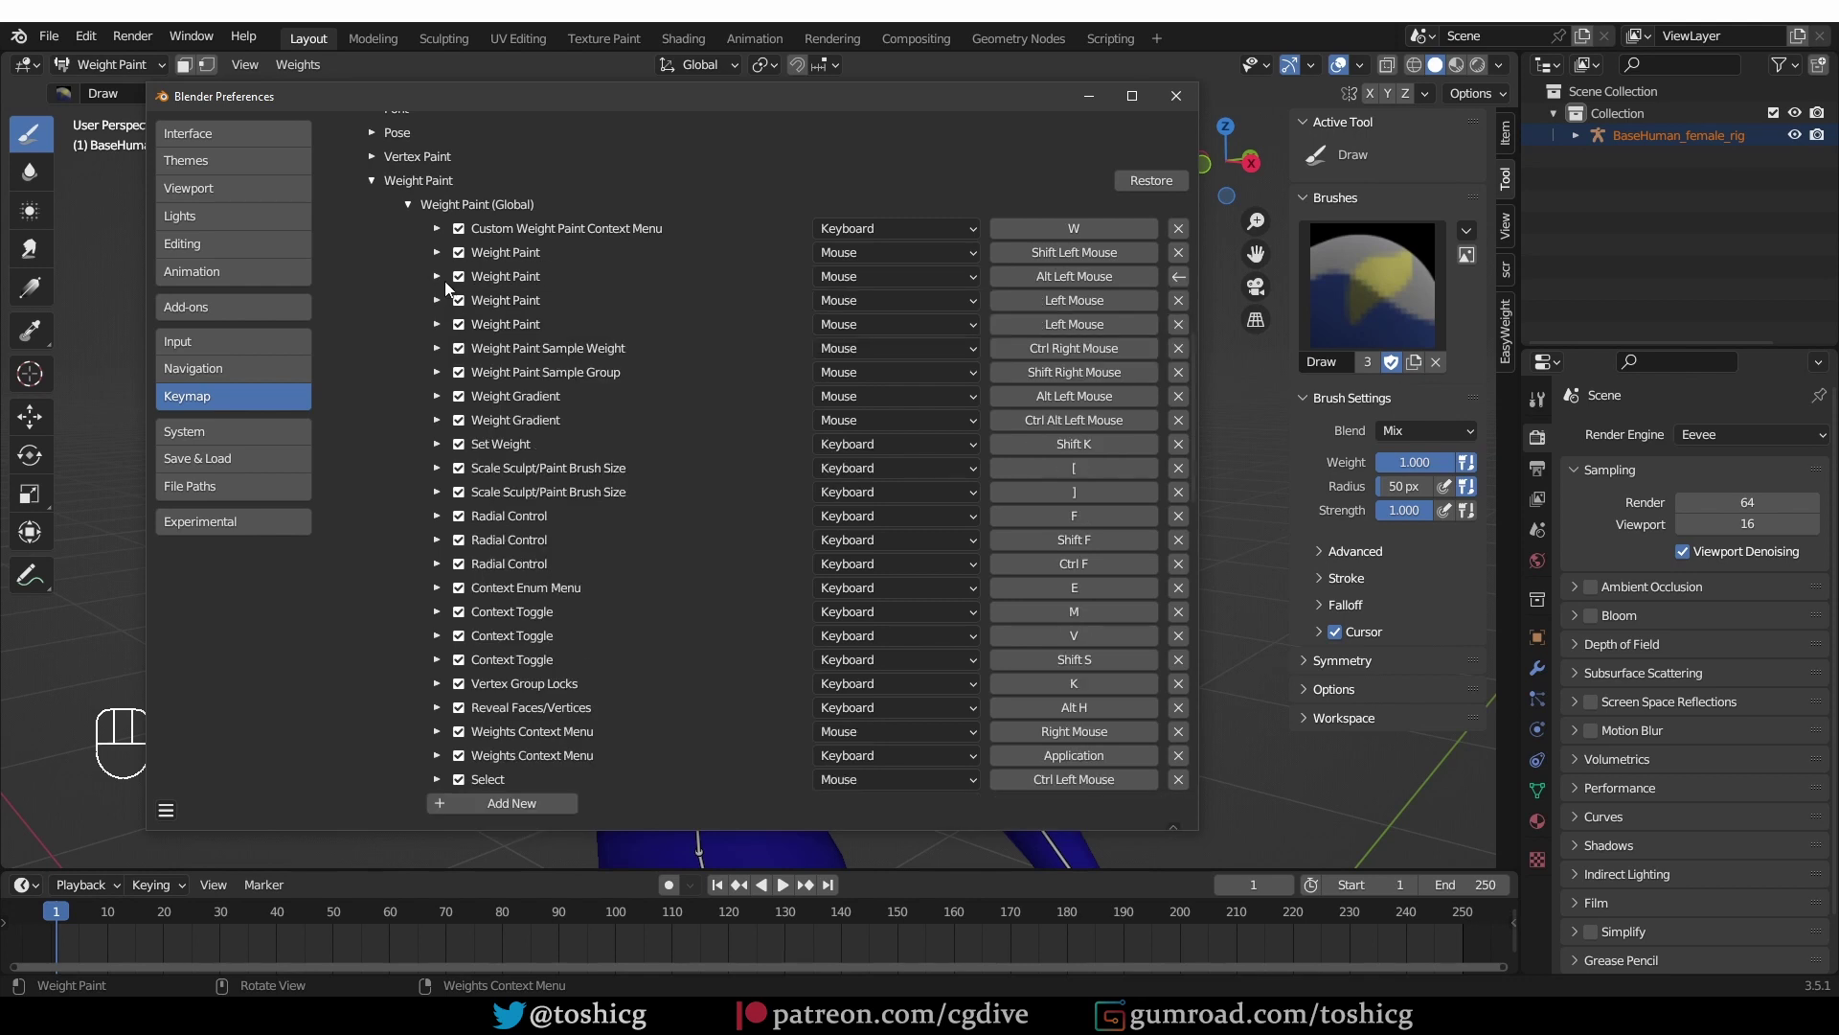
- Make the Smooth stroke Shift Alt Left Mouse and close Preferences
{"action": "left_click", "coordinate": [436, 253]}
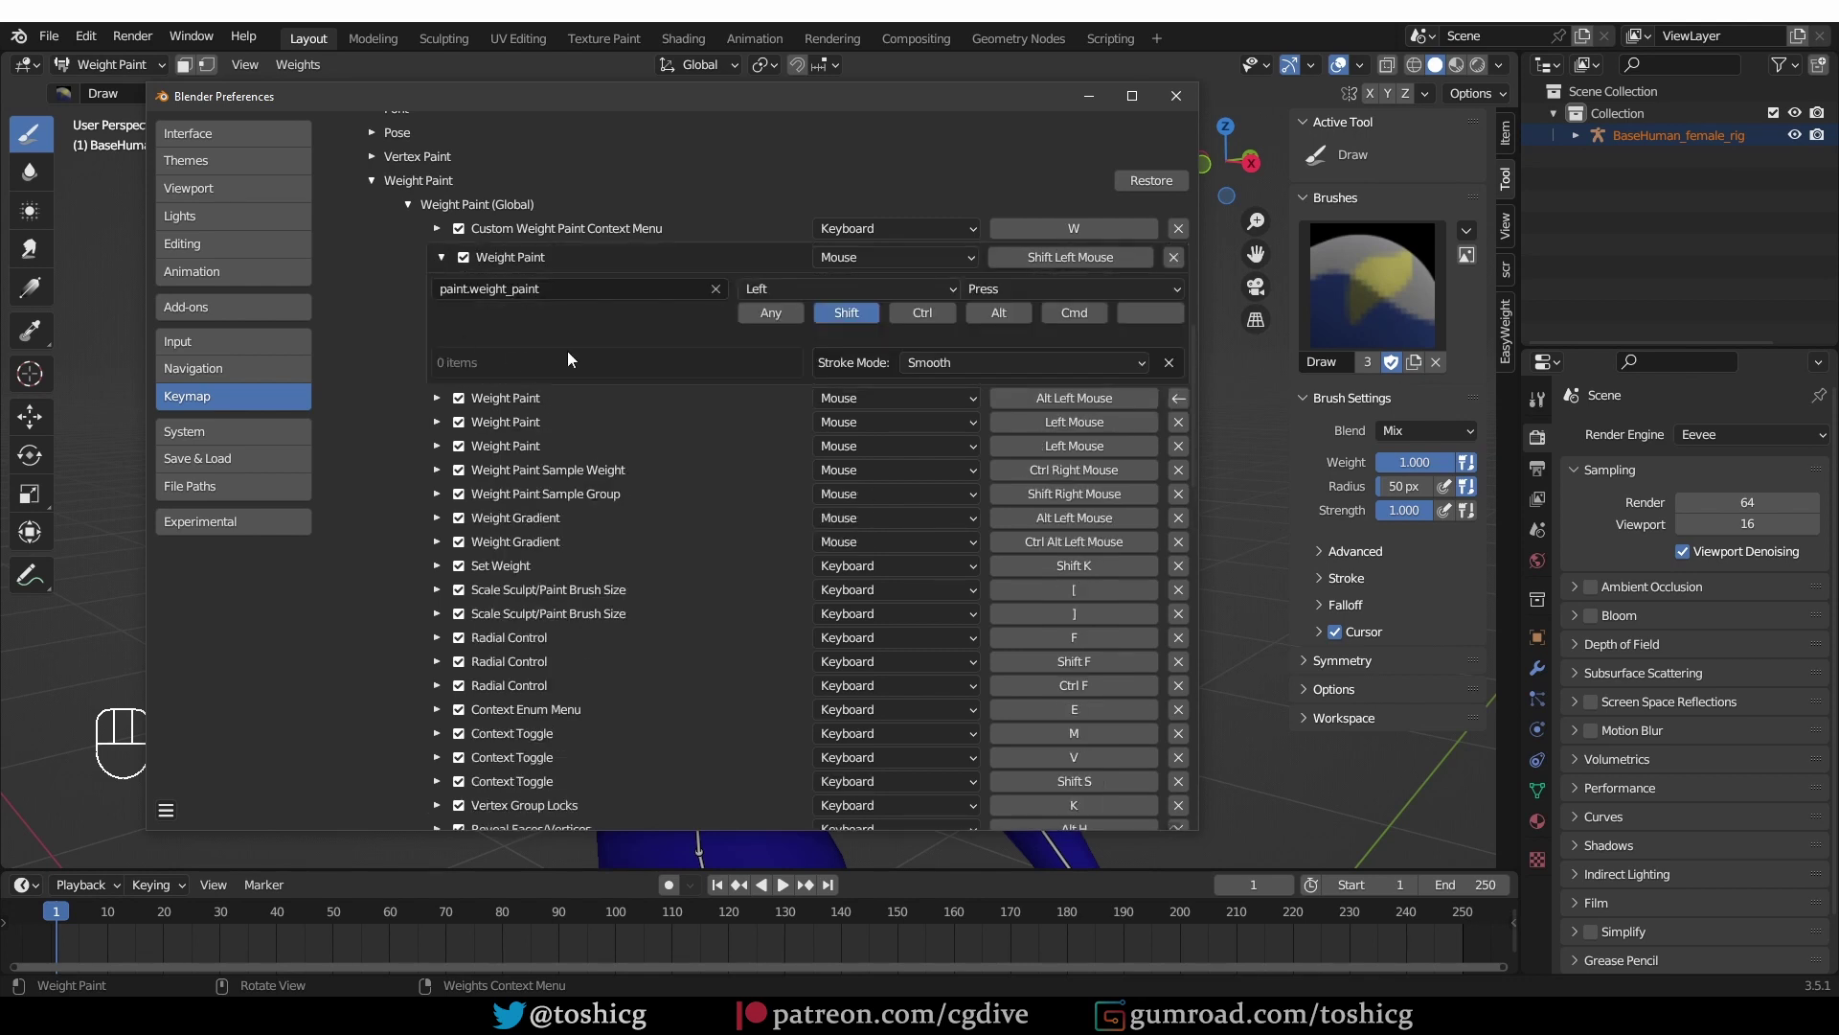
{"action": "left_click", "coordinate": [997, 316]}
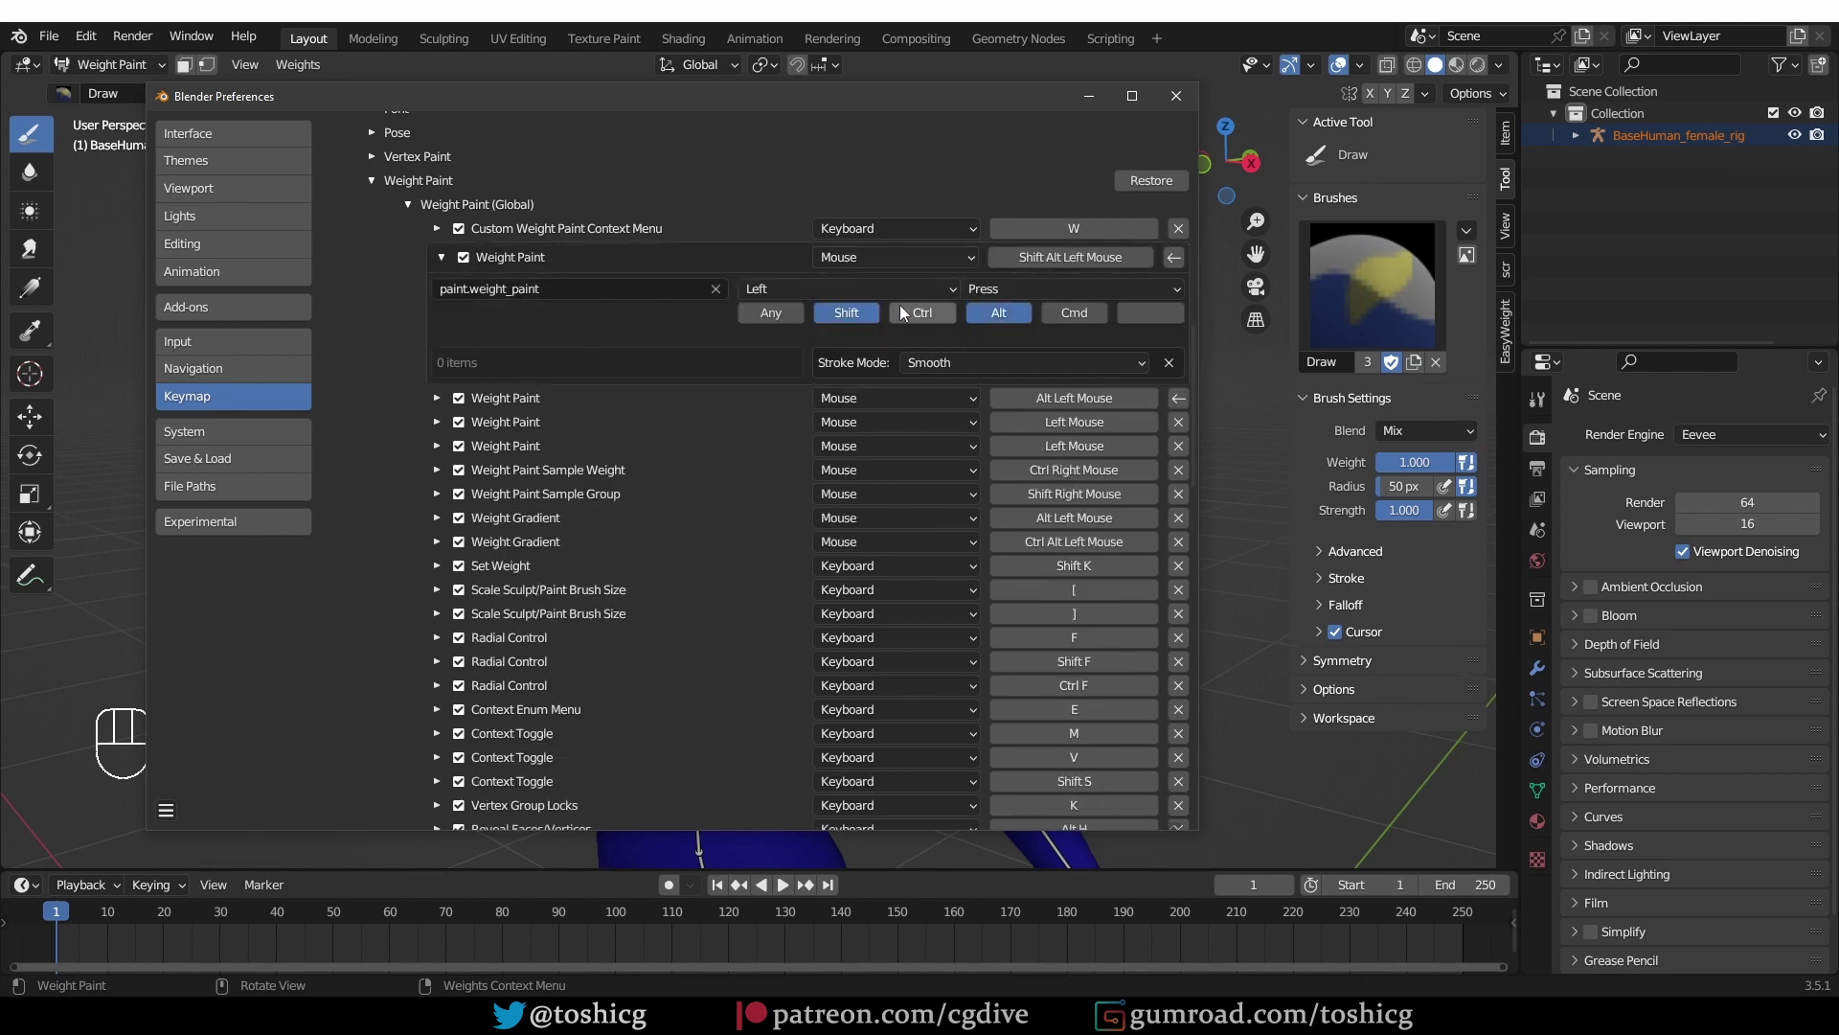
{"action": "left_click", "coordinate": [1089, 97]}
- Cycle the active bone through shoulder.L, head, shoulder.R, spine and neck, ending on the head
{"action": "left_click", "coordinate": [757, 477], "text": "ctrl"}
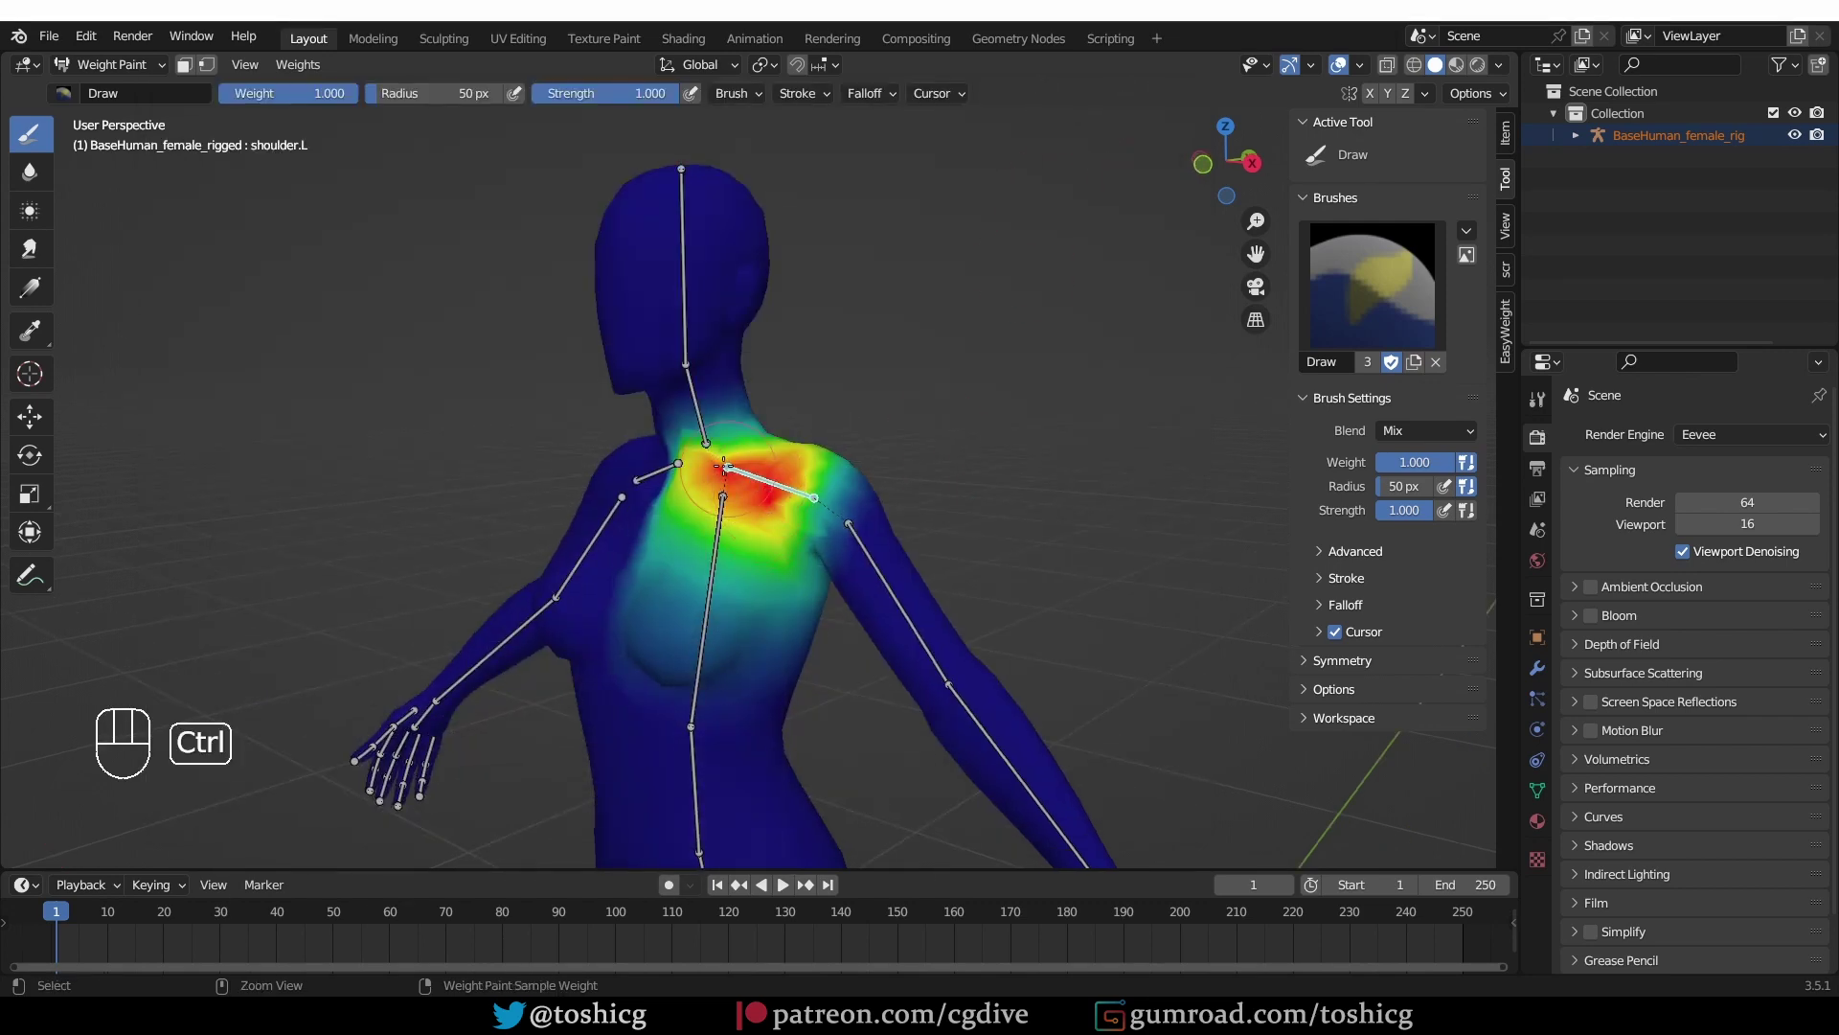
{"action": "left_click", "coordinate": [684, 307], "text": "ctrl"}
{"action": "left_click", "coordinate": [651, 472], "text": "ctrl"}
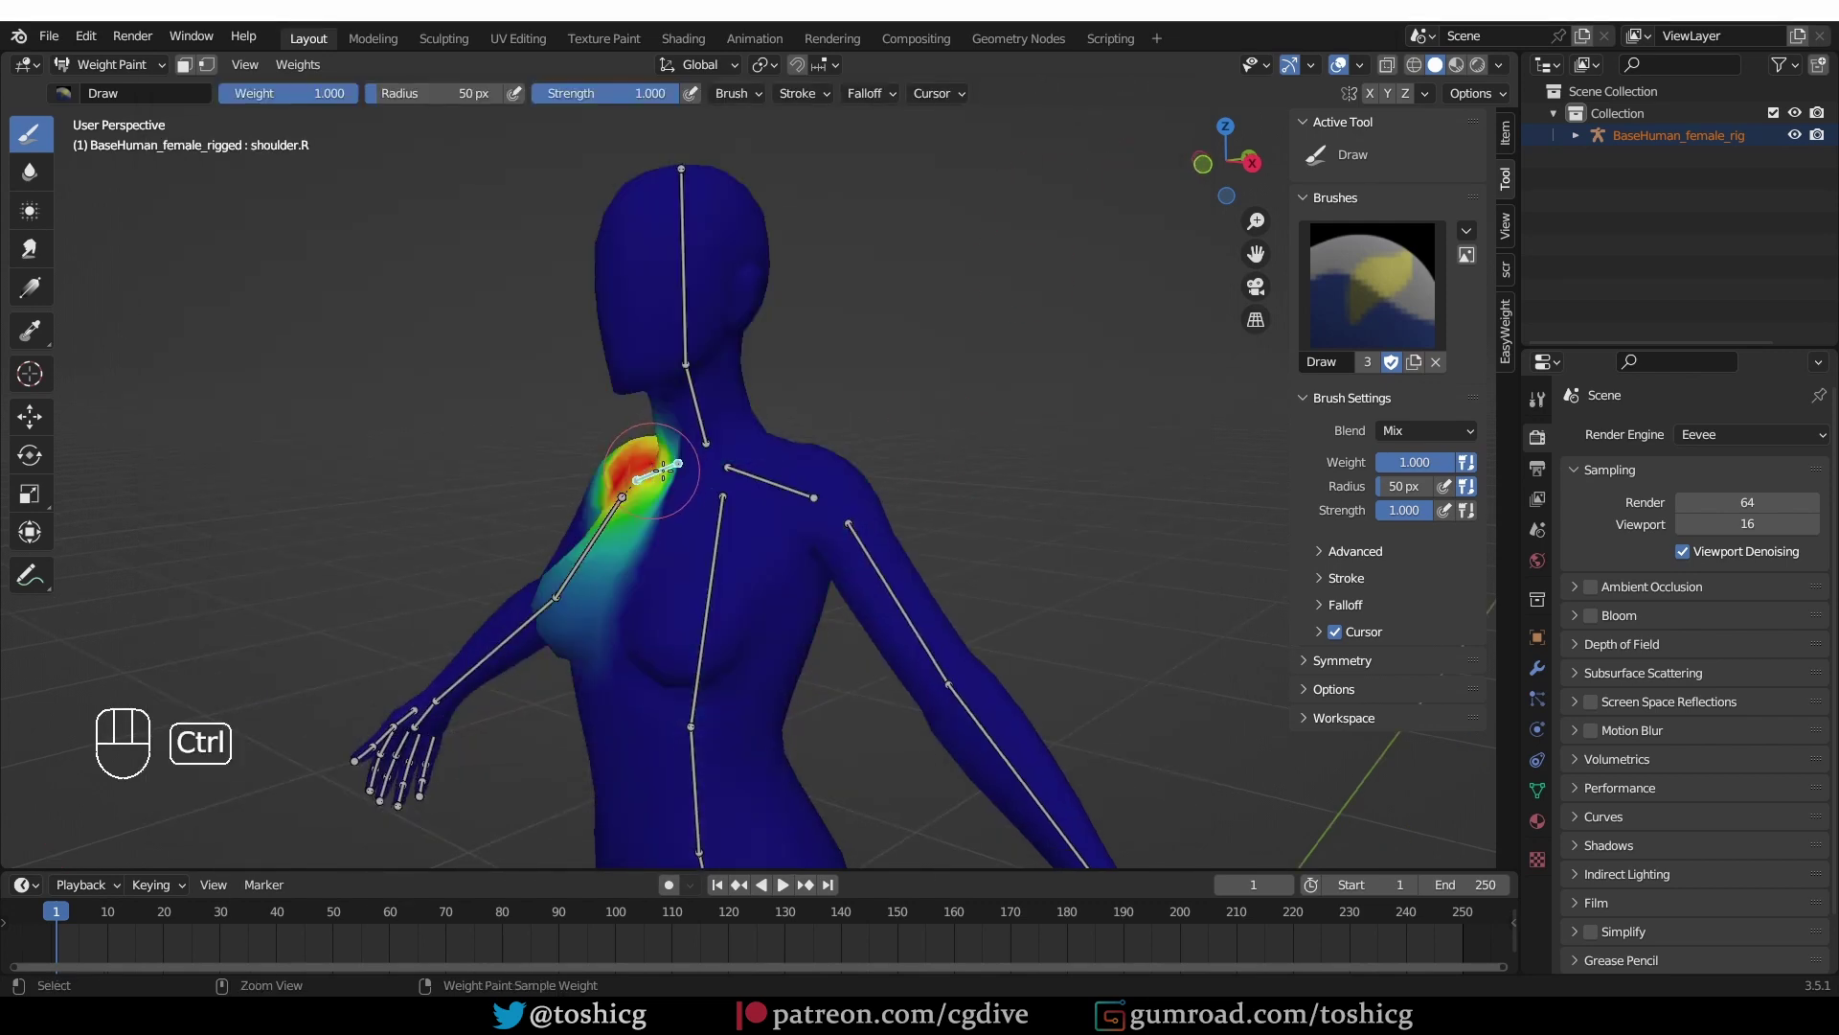
{"action": "left_click", "coordinate": [738, 492], "text": "shift"}
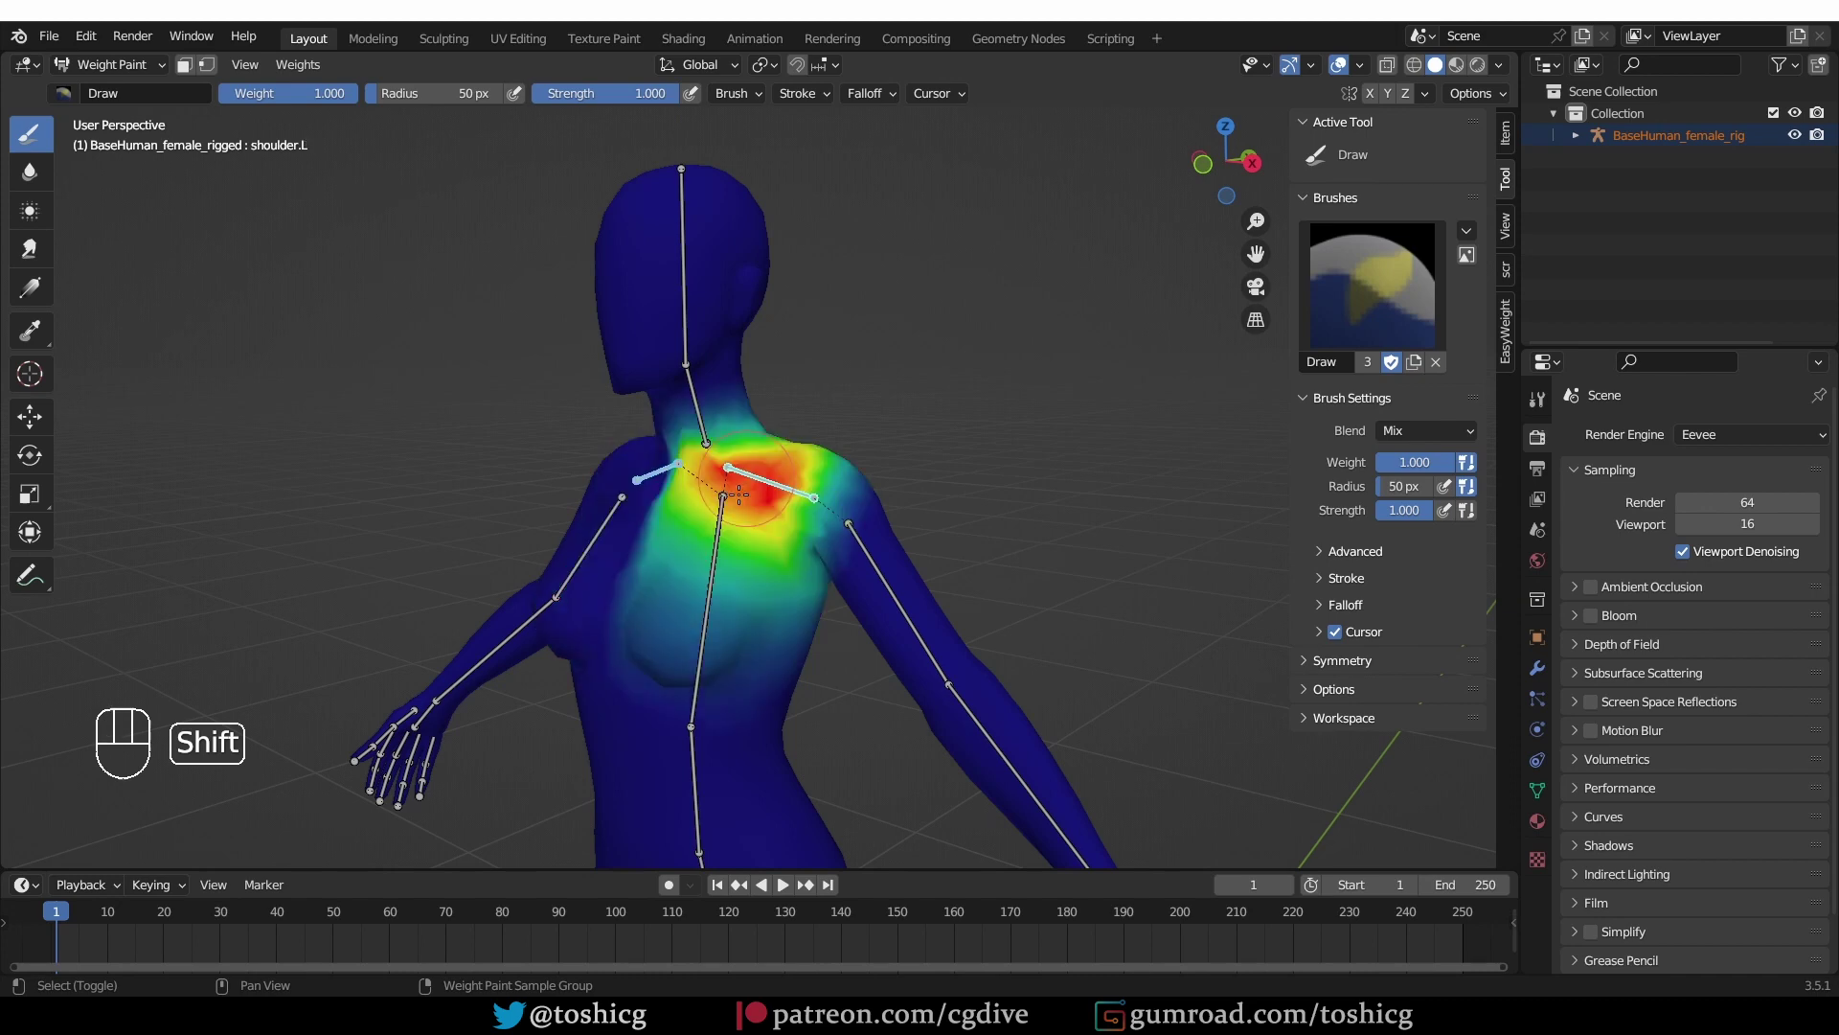
{"action": "left_click", "coordinate": [722, 586], "text": "shift"}
{"action": "left_click", "coordinate": [698, 412], "text": "shift"}
{"action": "left_click", "coordinate": [702, 348], "text": "shift"}
{"action": "middle_click_drag", "start_coordinate": [703, 348], "coordinate": [704, 316]}
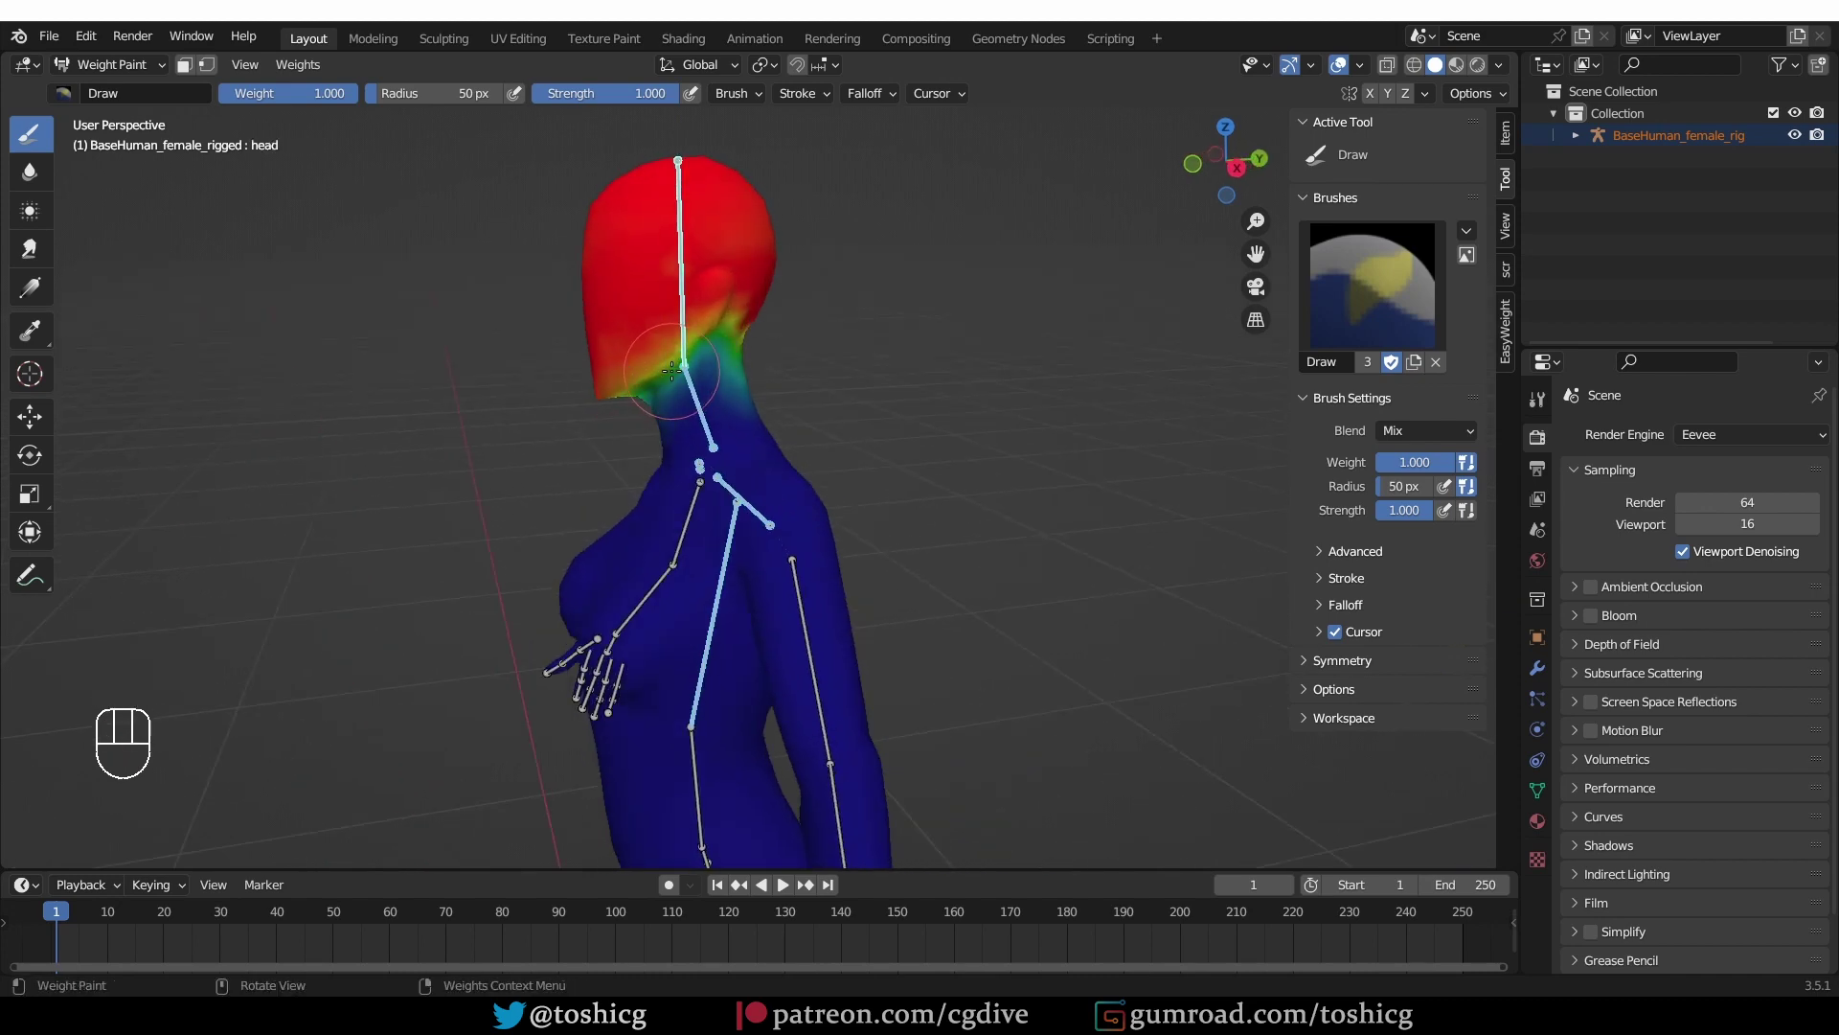
- Subtract head weight from the lower head toward the neck, trying a blur stroke and undoing it
{"action": "mouse_move", "coordinate": [703, 317]}
{"action": "left_mouse_down", "text": "alt"}
{"action": "mouse_move", "coordinate": [674, 354]}
{"action": "mouse_move", "coordinate": [691, 355]}
{"action": "mouse_move", "coordinate": [704, 311]}
{"action": "mouse_move", "coordinate": [642, 302]}
{"action": "mouse_move", "coordinate": [640, 364]}
{"action": "left_mouse_up", "text": "alt"}
{"action": "middle_click_drag", "start_coordinate": [640, 364], "coordinate": [644, 376]}
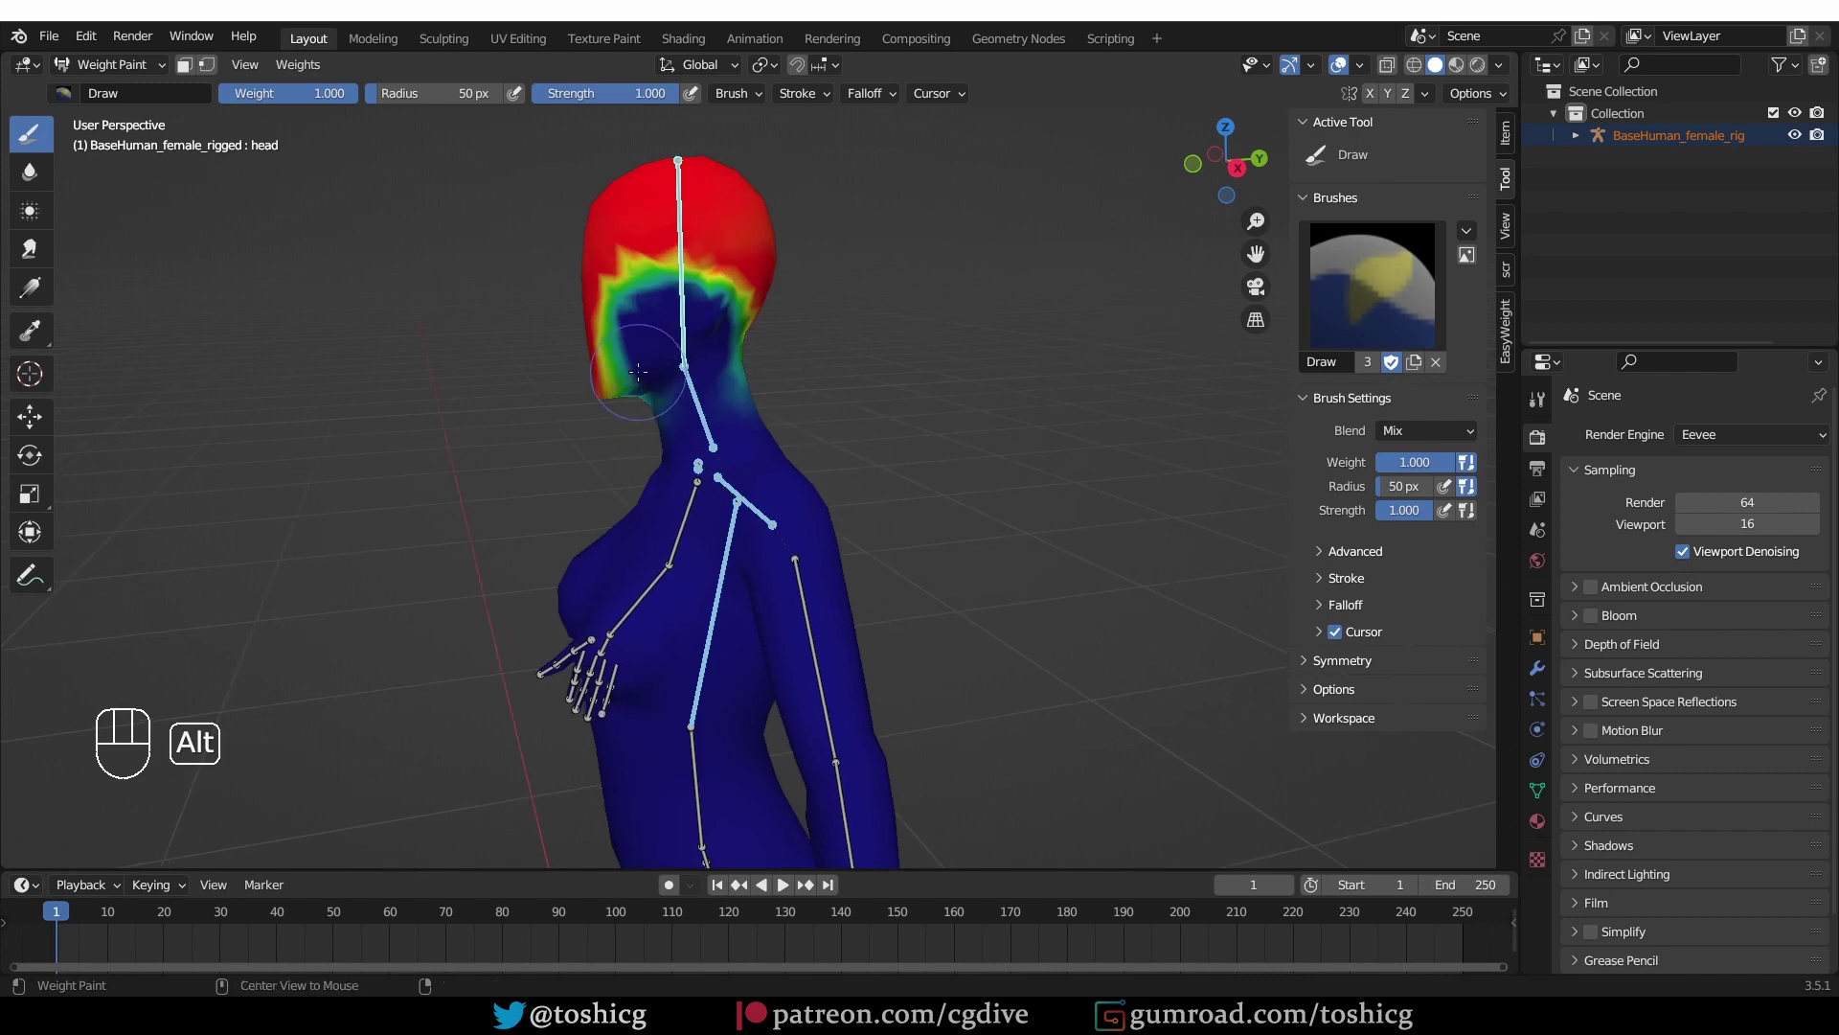
{"action": "key", "text": "shift+alt+b"}
{"action": "mouse_move", "coordinate": [624, 363]}
{"action": "left_mouse_down"}
{"action": "mouse_move", "coordinate": [620, 290]}
{"action": "mouse_move", "coordinate": [716, 263]}
{"action": "mouse_move", "coordinate": [753, 327]}
{"action": "mouse_move", "coordinate": [702, 276]}
{"action": "mouse_move", "coordinate": [604, 304]}
{"action": "mouse_move", "coordinate": [728, 281]}
{"action": "mouse_move", "coordinate": [722, 355]}
{"action": "mouse_move", "coordinate": [610, 285]}
{"action": "mouse_move", "coordinate": [713, 334]}
{"action": "mouse_move", "coordinate": [658, 257]}
{"action": "mouse_move", "coordinate": [609, 341]}
{"action": "mouse_move", "coordinate": [743, 332]}
{"action": "left_mouse_up"}
{"action": "key", "text": "ctrl+z"}
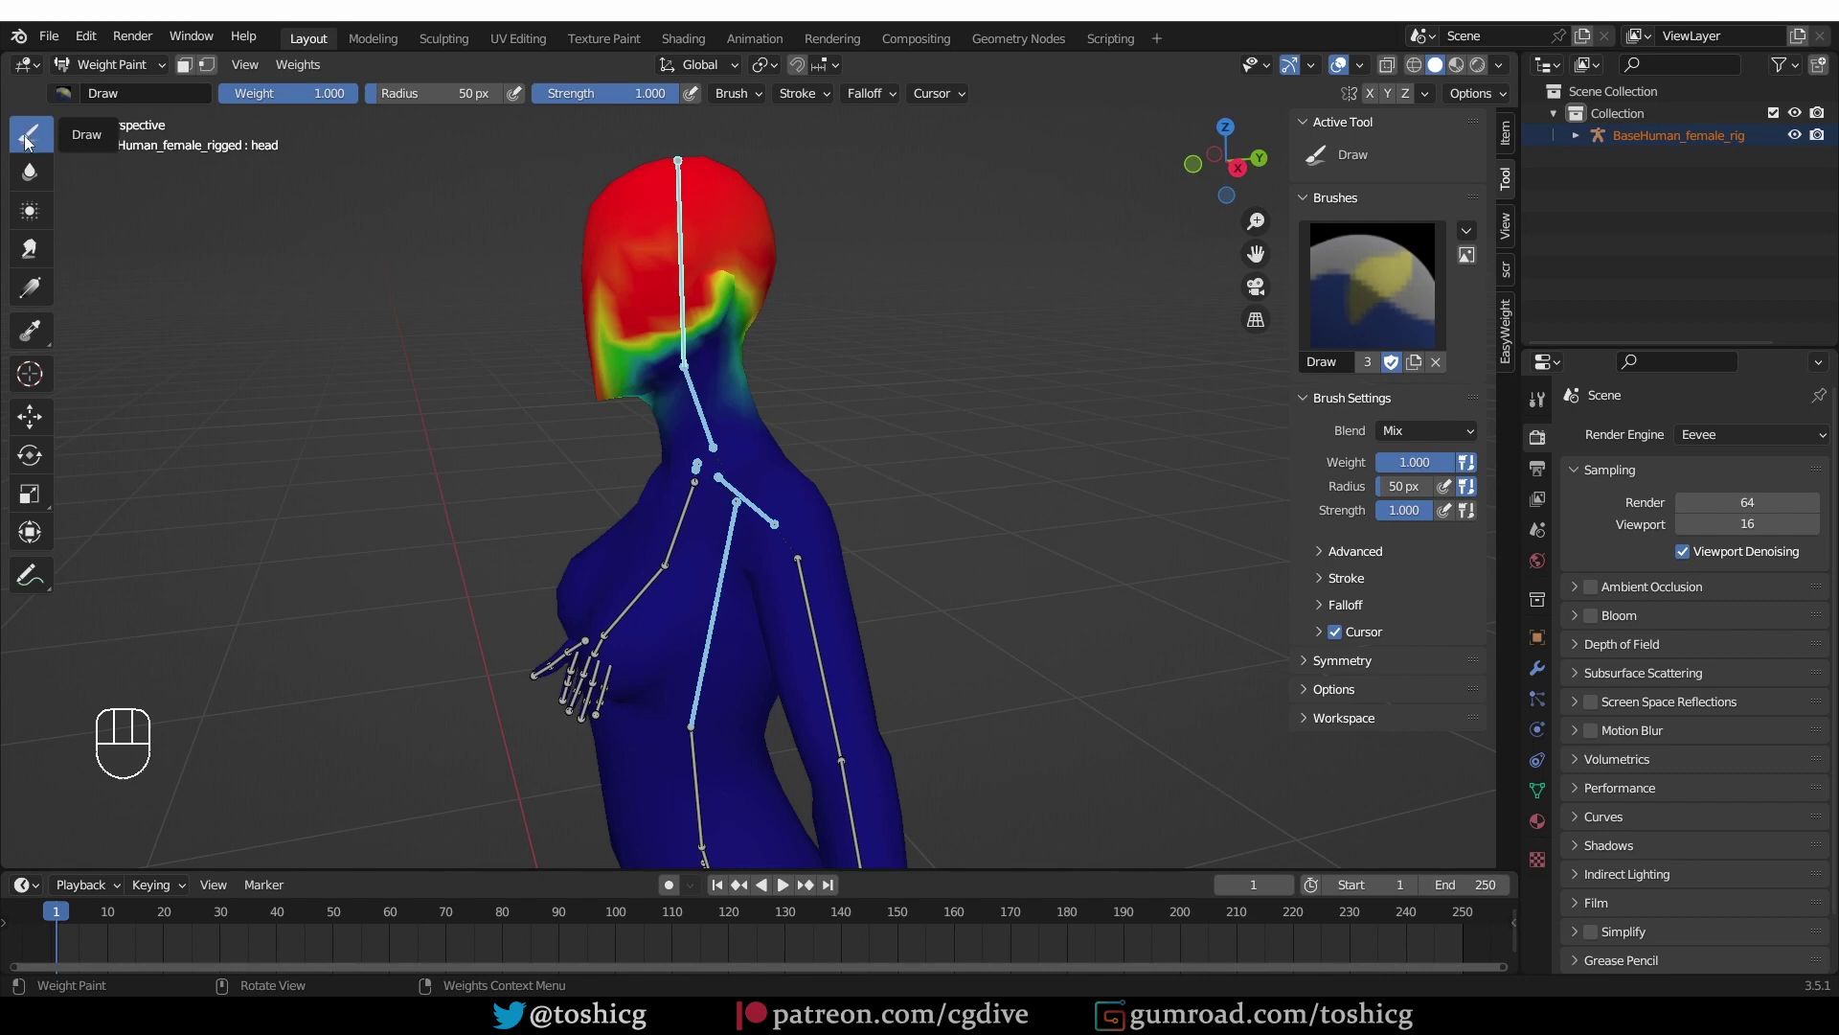
- Remove the green weight band on the neck and smooth the head's weight gradient
{"action": "middle_click_drag", "start_coordinate": [692, 351], "coordinate": [680, 352]}
{"action": "mouse_move", "coordinate": [680, 352]}
{"action": "left_mouse_down", "text": "ctrl"}
{"action": "mouse_move", "coordinate": [635, 339]}
{"action": "mouse_move", "coordinate": [635, 292]}
{"action": "mouse_move", "coordinate": [613, 298]}
{"action": "mouse_move", "coordinate": [663, 372]}
{"action": "mouse_move", "coordinate": [655, 316]}
{"action": "mouse_move", "coordinate": [661, 364]}
{"action": "left_mouse_up", "text": "ctrl"}
{"action": "key", "text": "shift+alt+b"}
{"action": "mouse_move", "coordinate": [780, 288]}
{"action": "left_mouse_down"}
{"action": "mouse_move", "coordinate": [644, 291]}
{"action": "mouse_move", "coordinate": [676, 354]}
{"action": "left_mouse_up"}
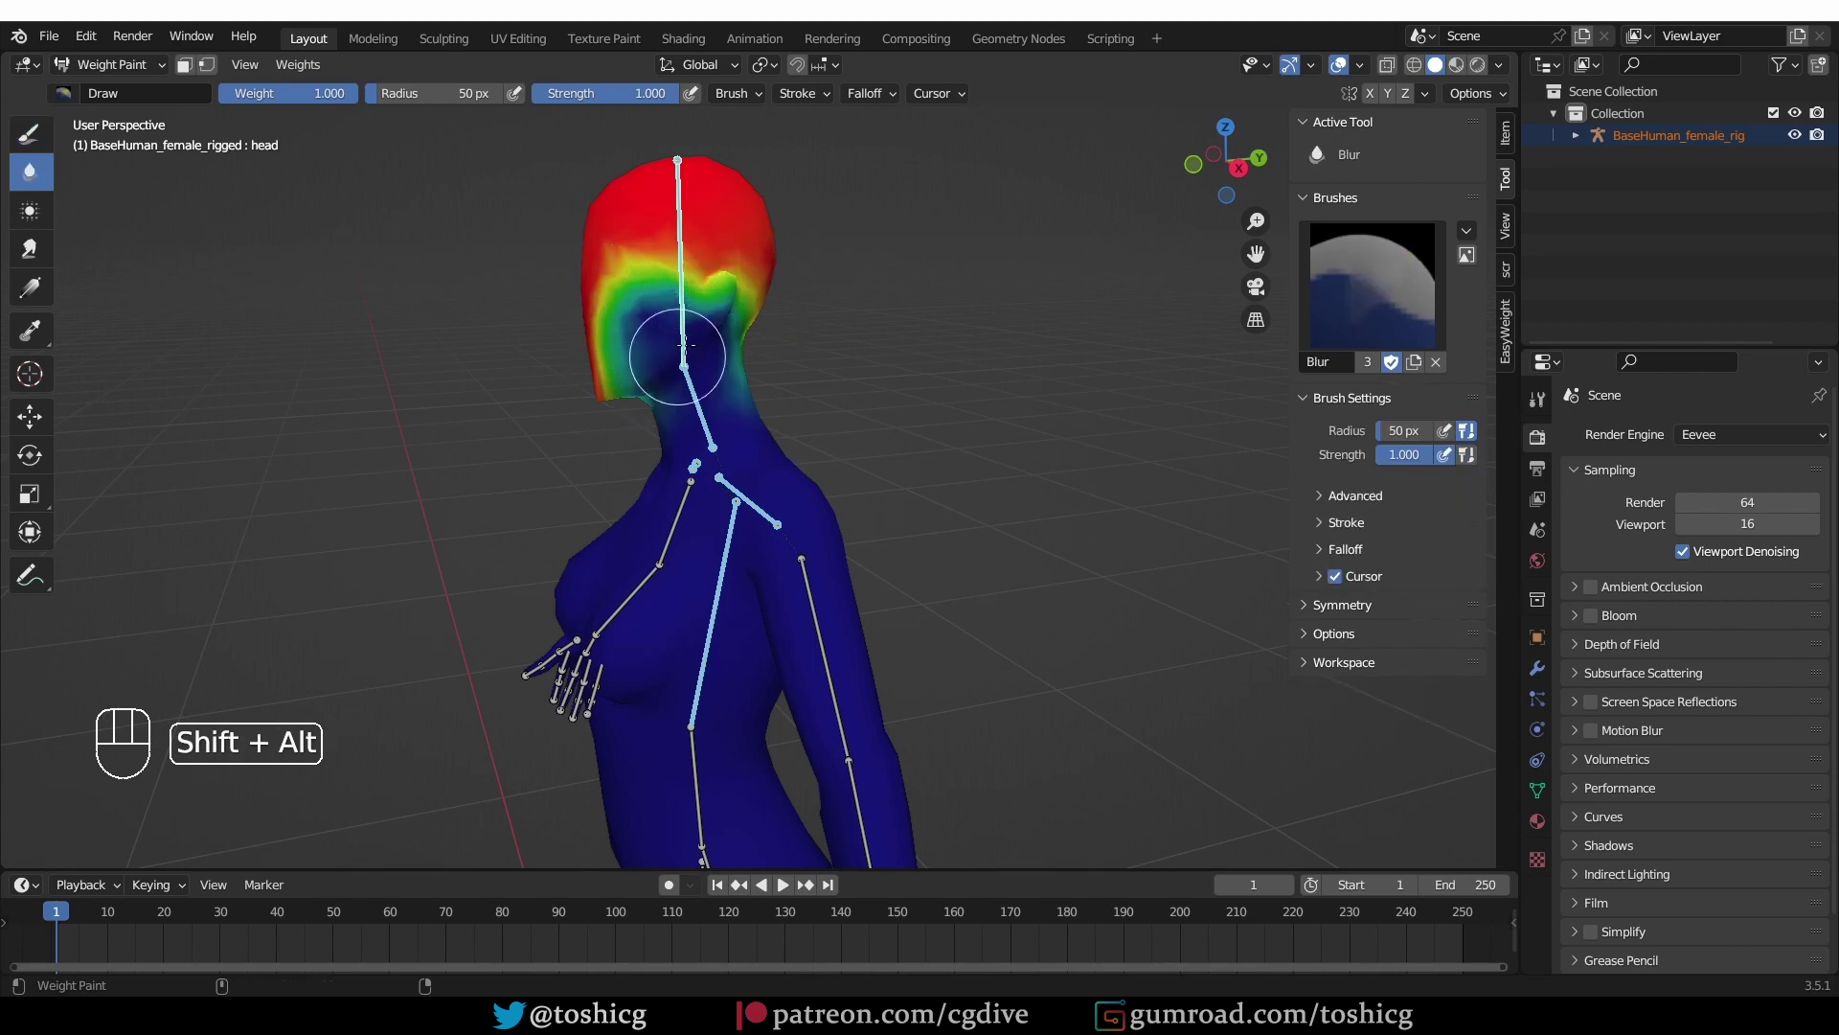
{"action": "key", "text": "shift+alt"}
- View the neck, shoulder and finally chest bone weights
{"action": "left_click", "coordinate": [697, 407], "text": "ctrl"}
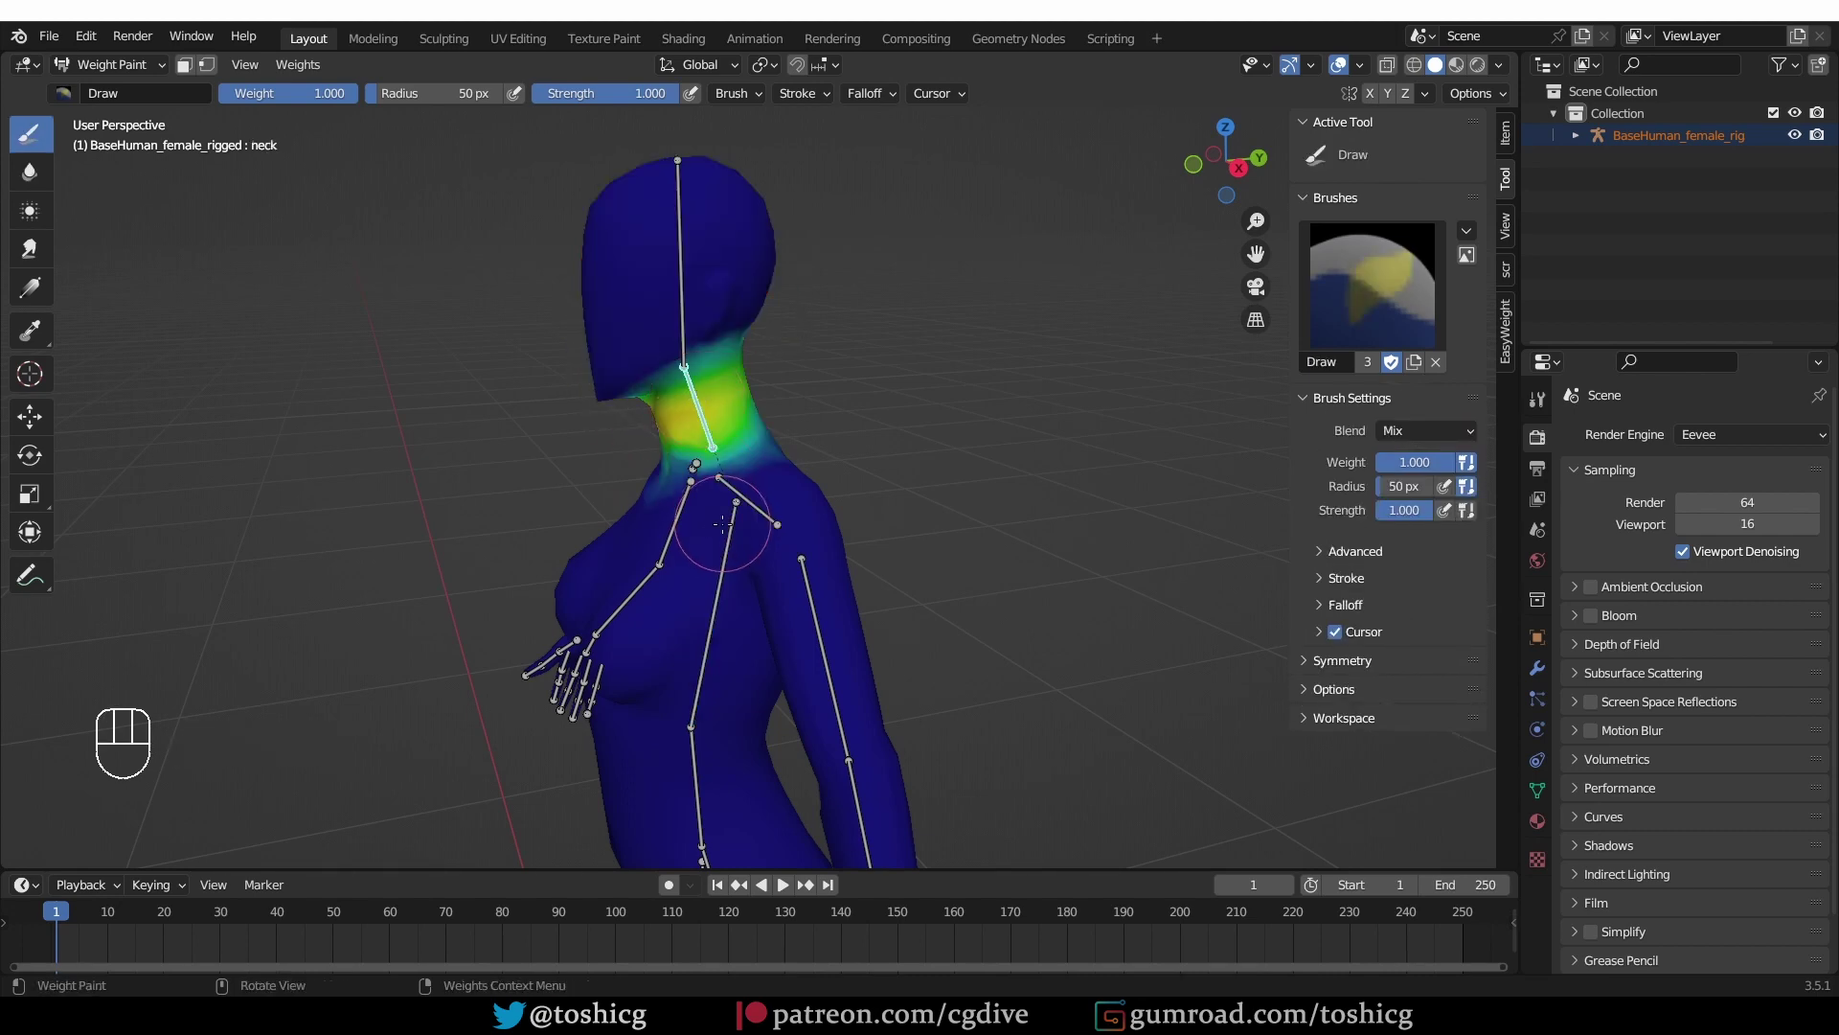
{"action": "left_click", "coordinate": [756, 506], "text": "ctrl"}
{"action": "left_click", "coordinate": [692, 704], "text": "ctrl"}
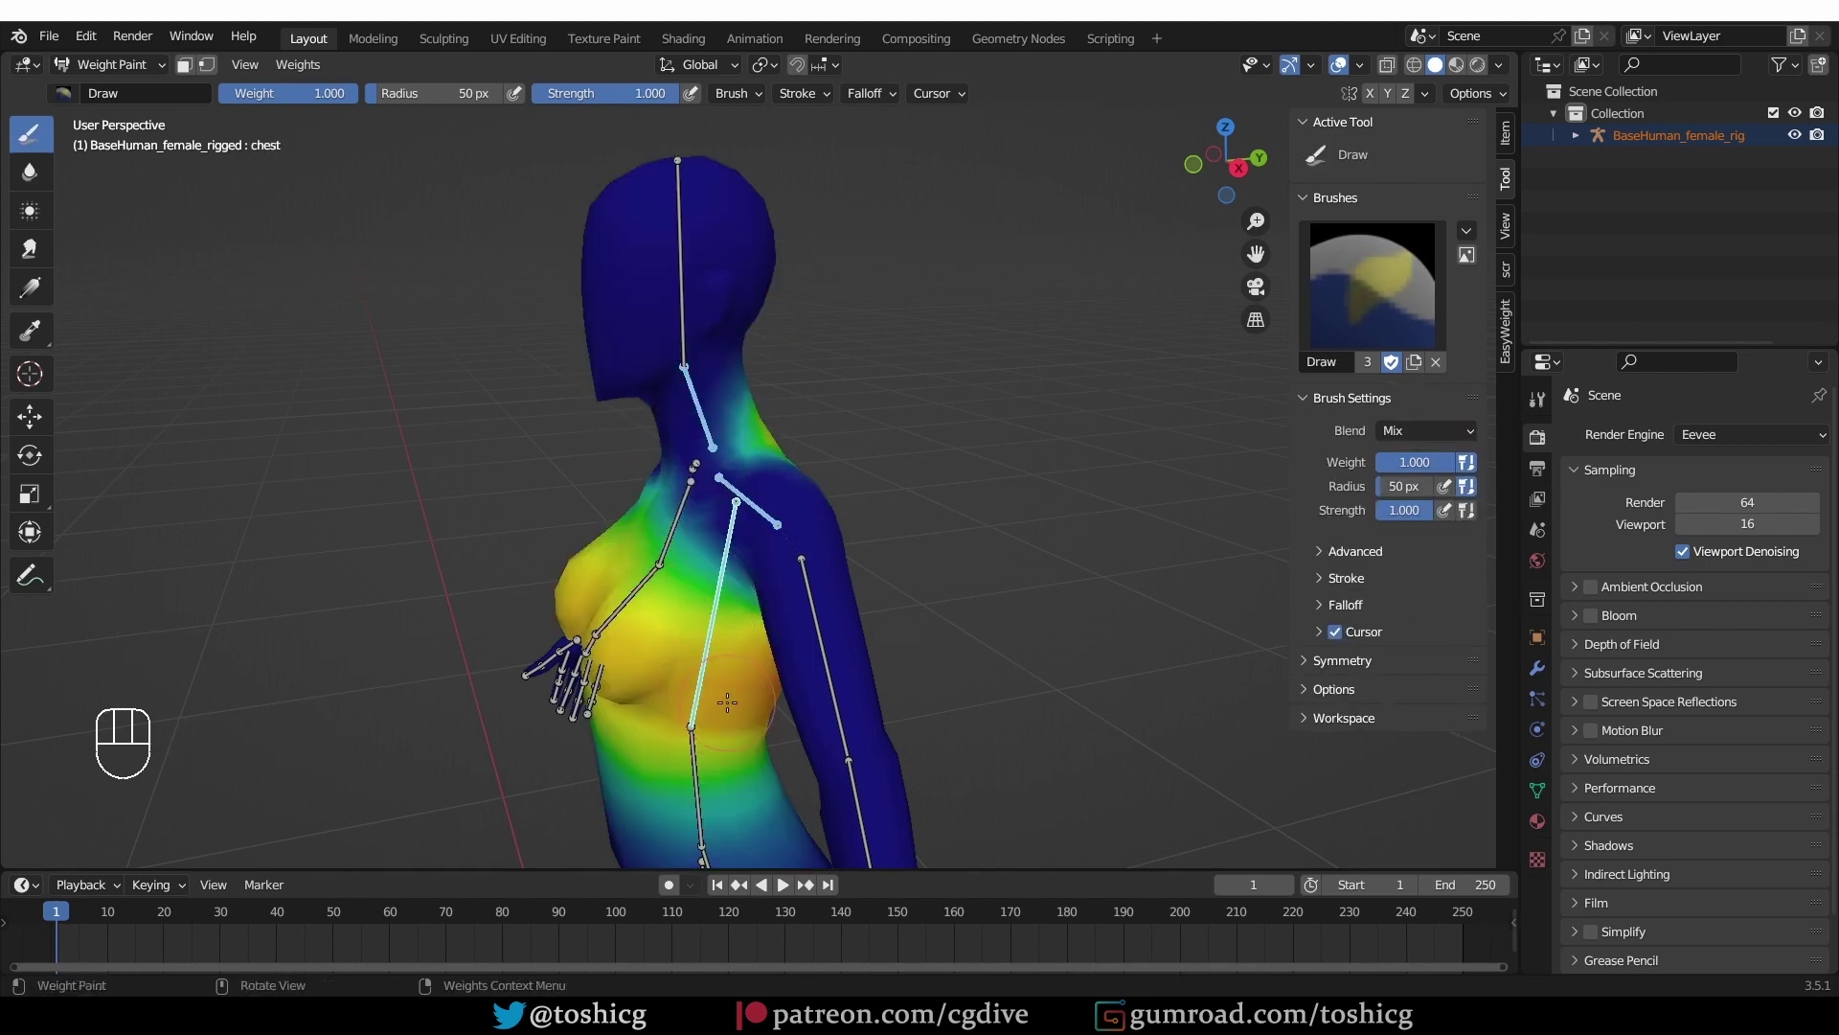